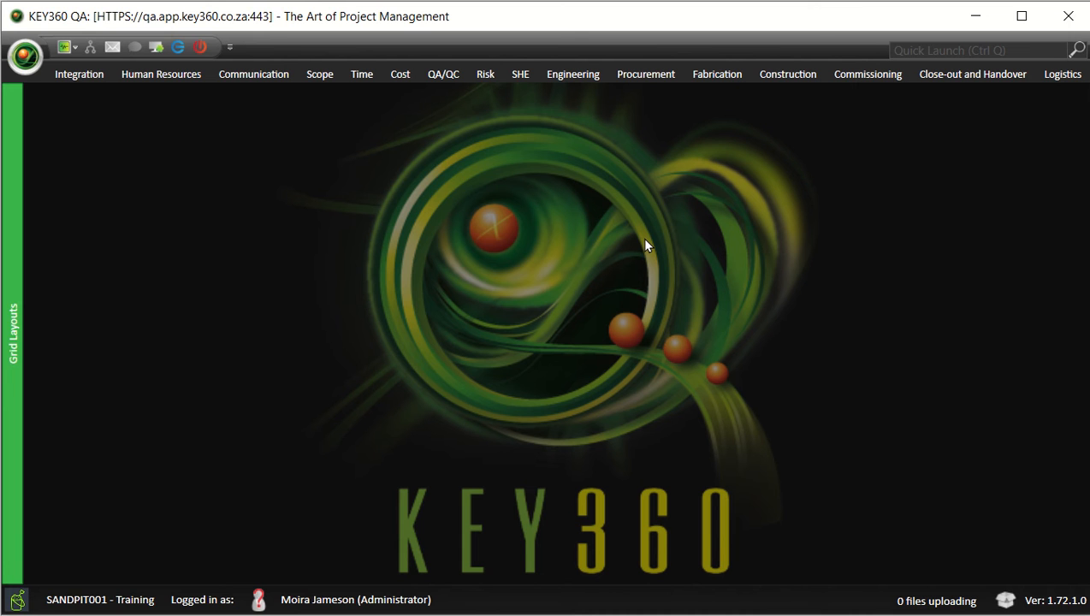
Send the 26062020 Submissions .pptx from the exercises folder to KEY360 for upload
{"action": "left_click", "coordinate": [449, 615]}
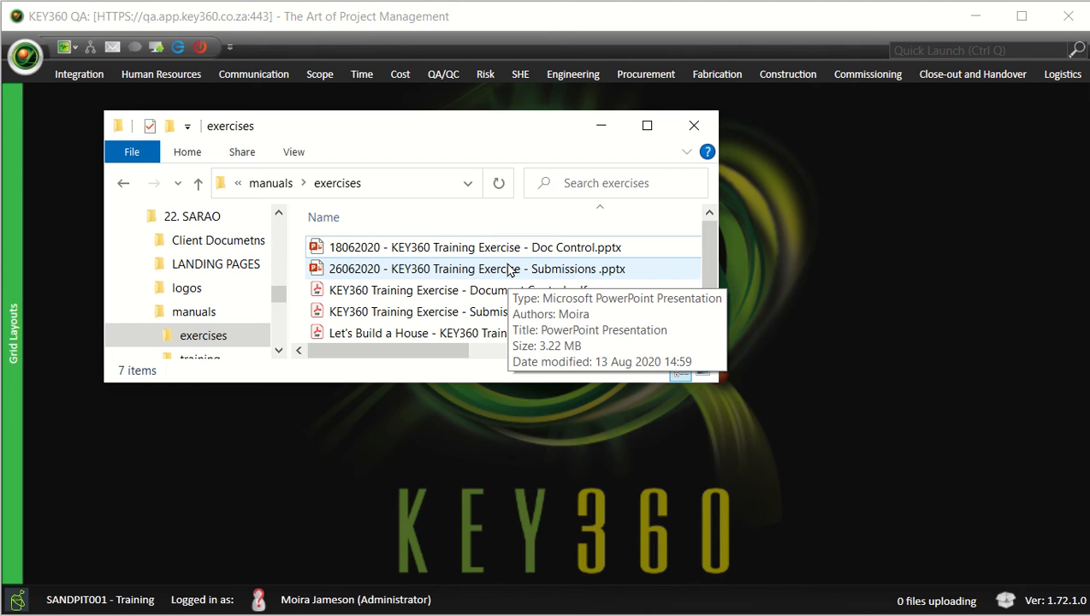
{"action": "left_click", "coordinate": [509, 270]}
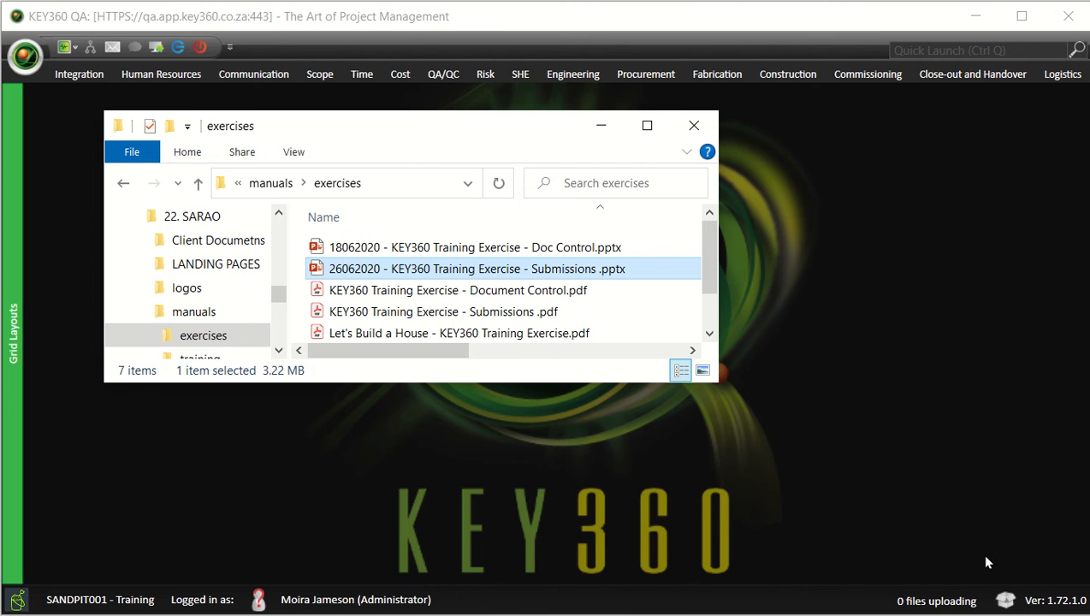
{"action": "left_click", "coordinate": [603, 126]}
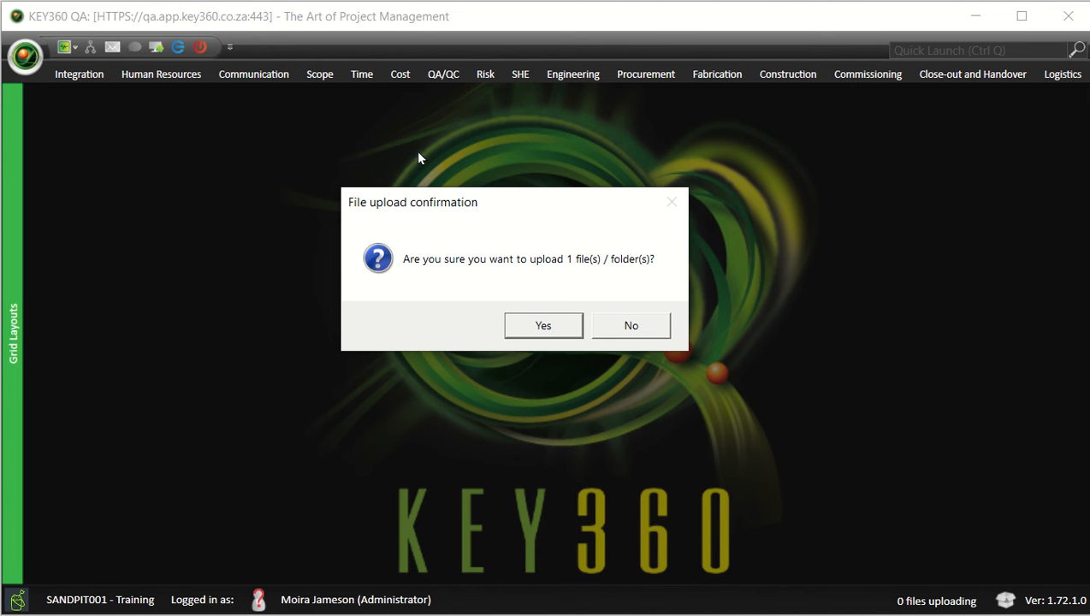
Confirm the 1-file upload and create new Submission SU000012 from the PowerPoint file
{"action": "left_click", "coordinate": [565, 325]}
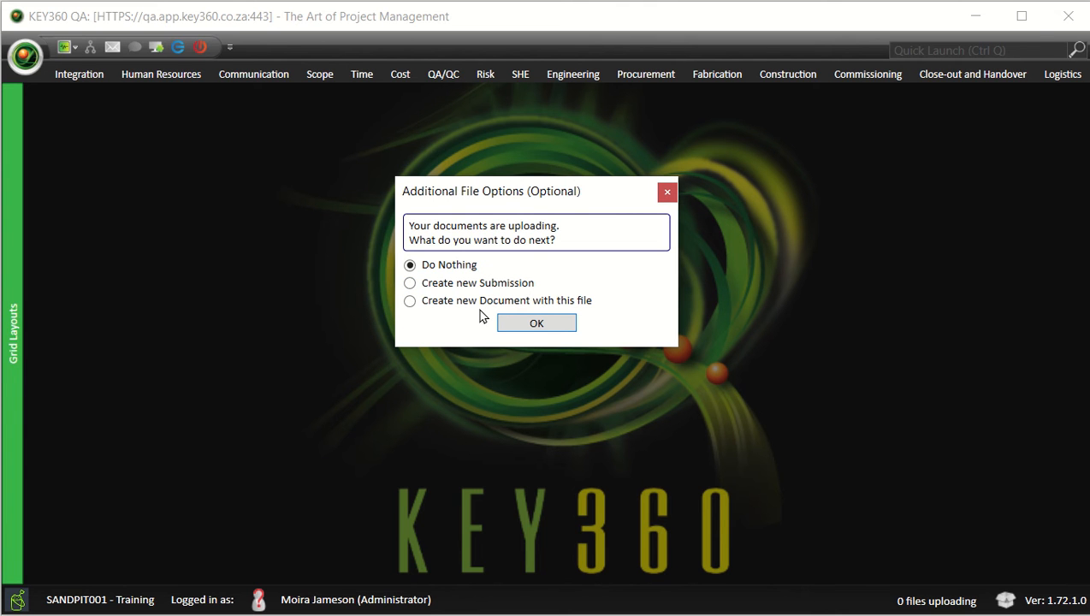
{"action": "left_click", "coordinate": [410, 283]}
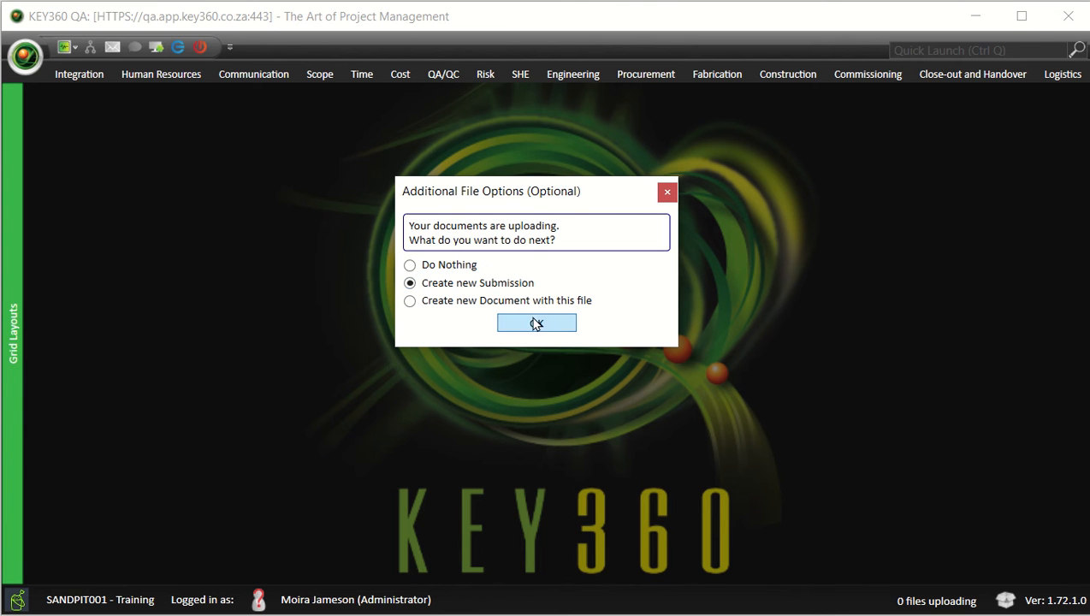
{"action": "left_click", "coordinate": [559, 324]}
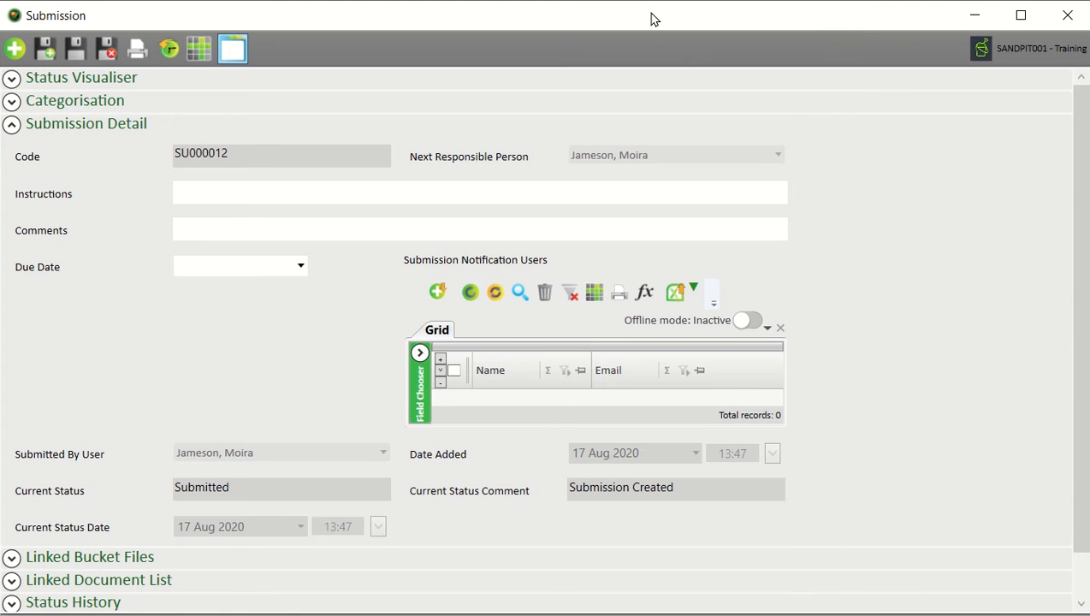
Collapse and re-expand SU000012's Submission Detail to review its Submitted status and empty fields
{"action": "left_click", "coordinate": [120, 126]}
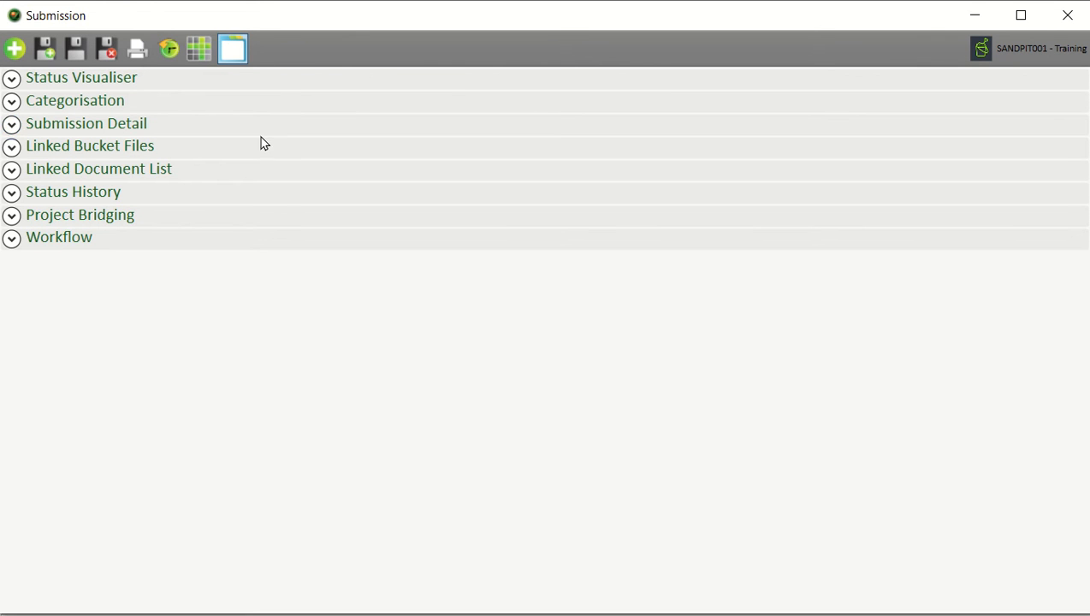
{"action": "left_click", "coordinate": [33, 131]}
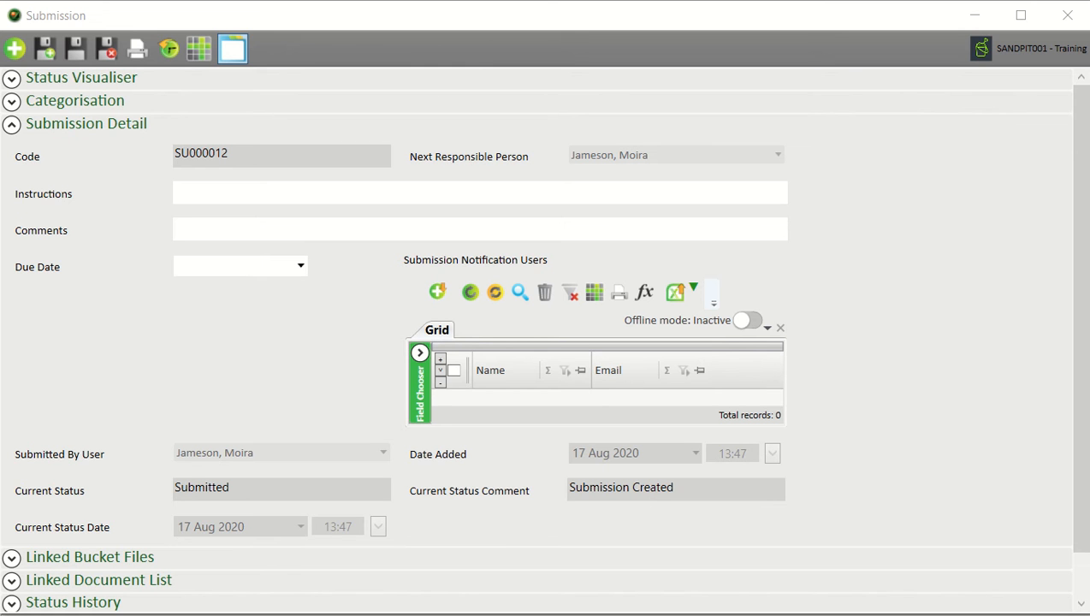
Enter Instructions 'Please doc control and transmit' and a comment asking to add a new user by e-mail
{"action": "left_click", "coordinate": [227, 195]}
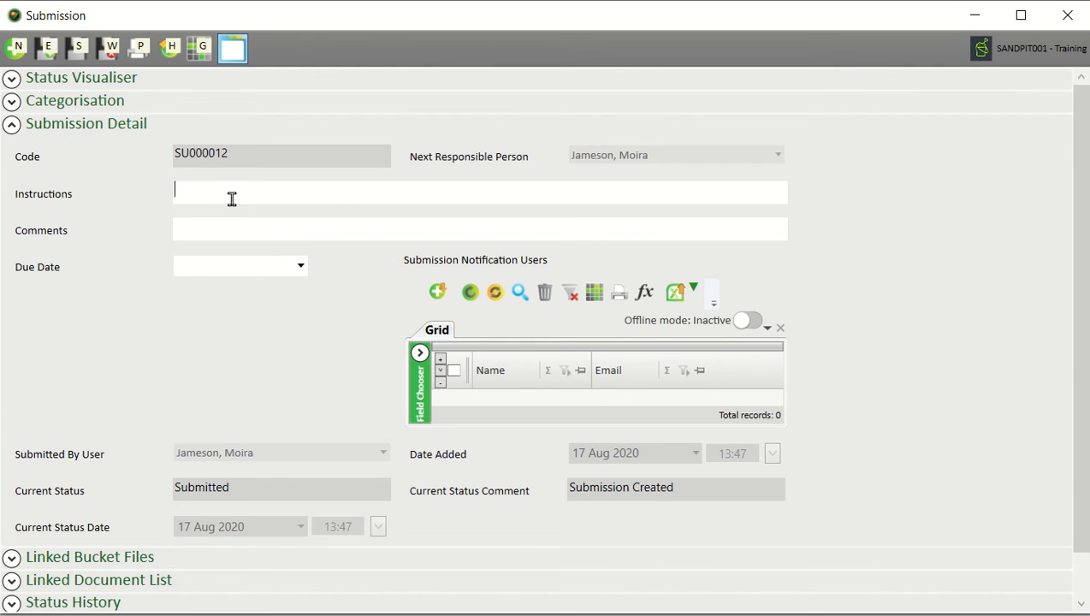
{"action": "type", "text": "Please doc control and transmit"}
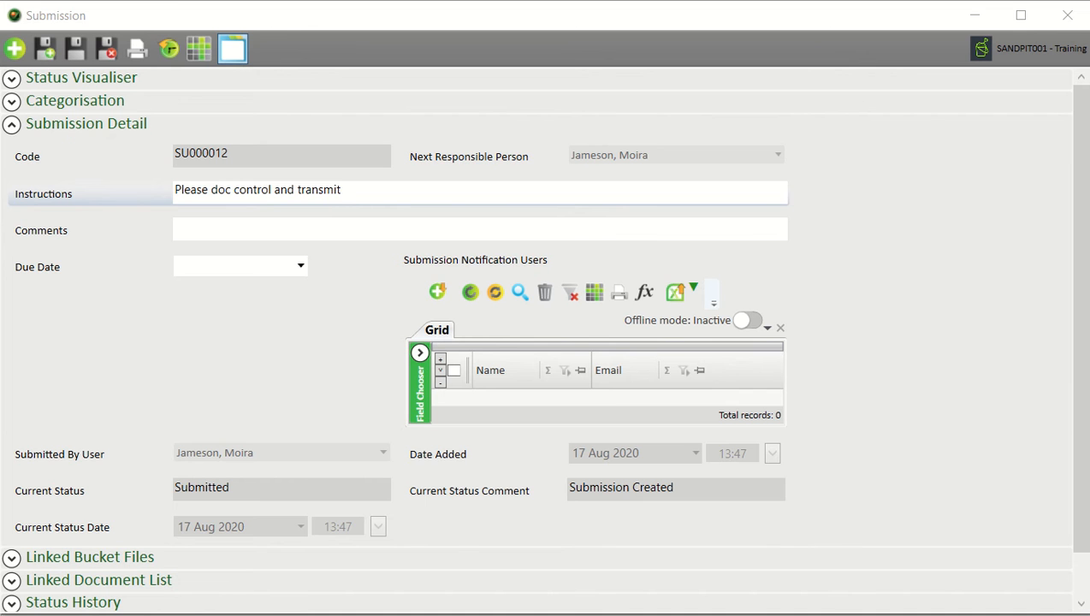
{"action": "left_click", "coordinate": [304, 233]}
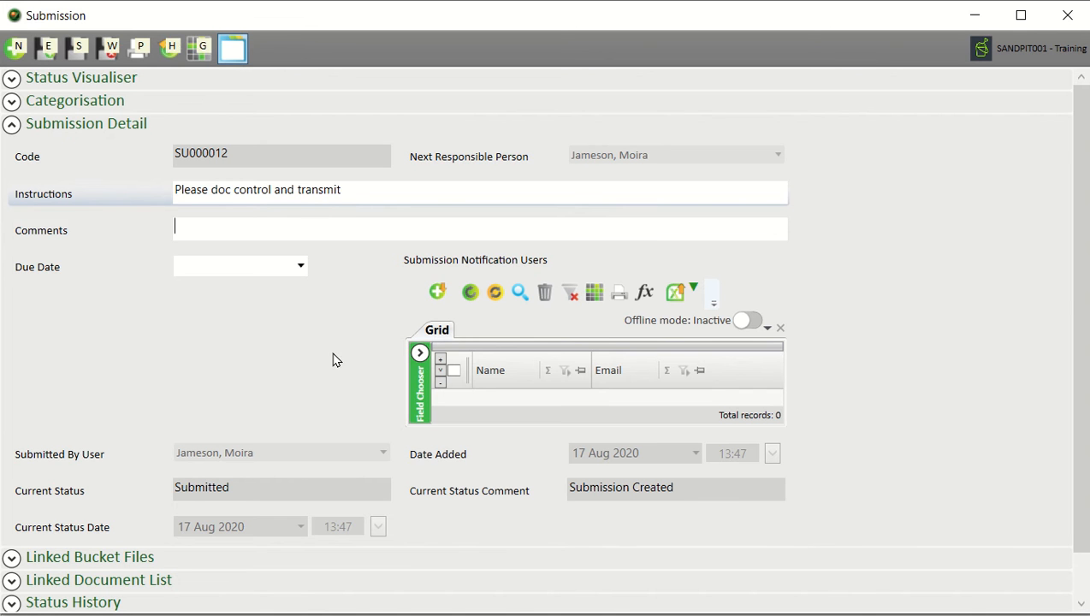
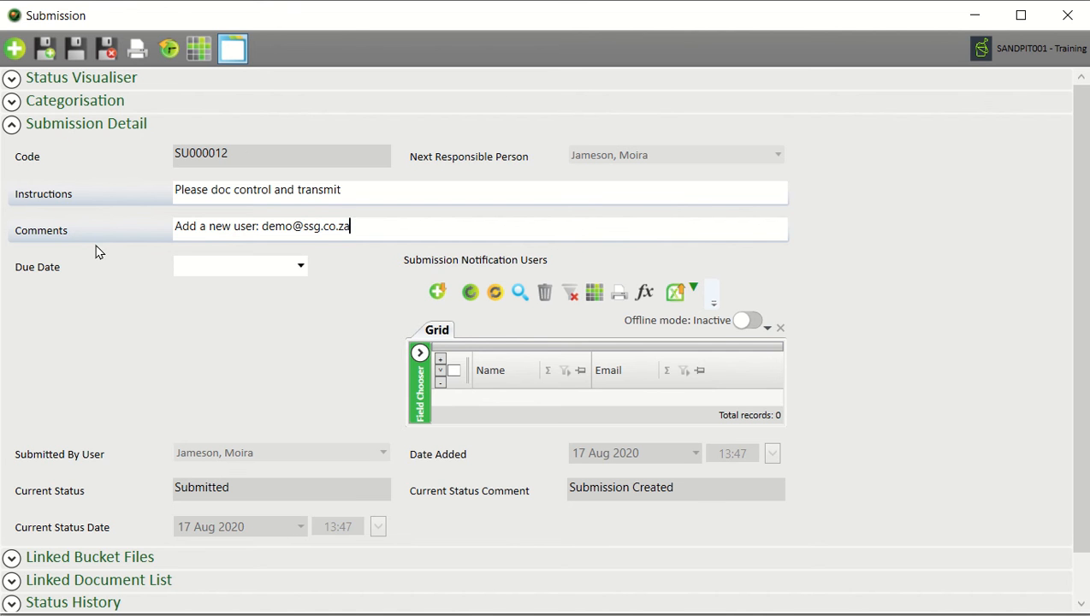
{"action": "left_click", "coordinate": [287, 272]}
Set the submission's Due Date to 18 August 2020
{"action": "left_click", "coordinate": [300, 267]}
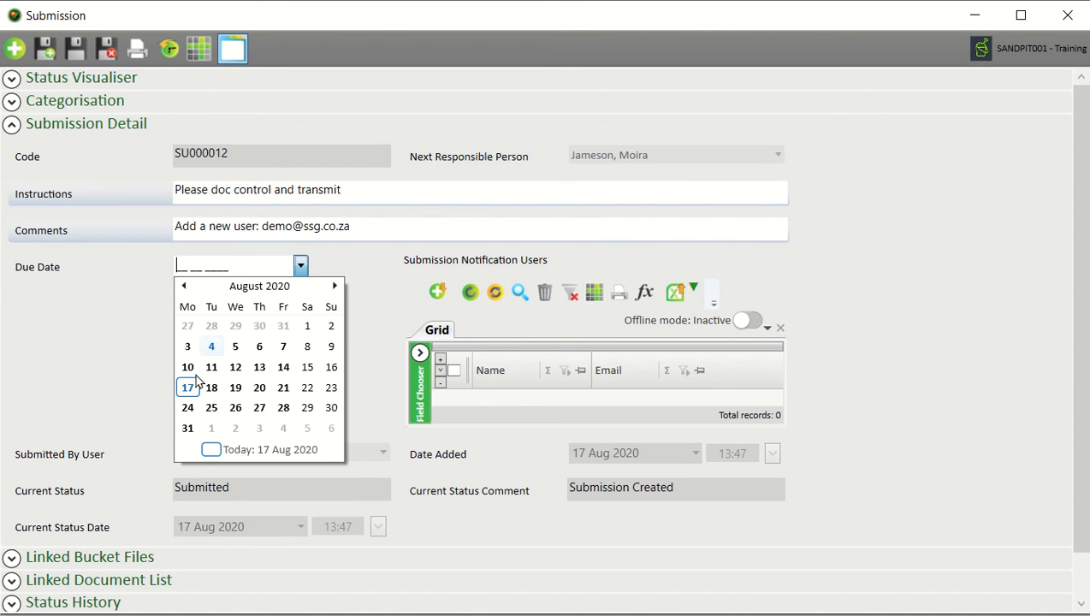
{"action": "left_click", "coordinate": [210, 387]}
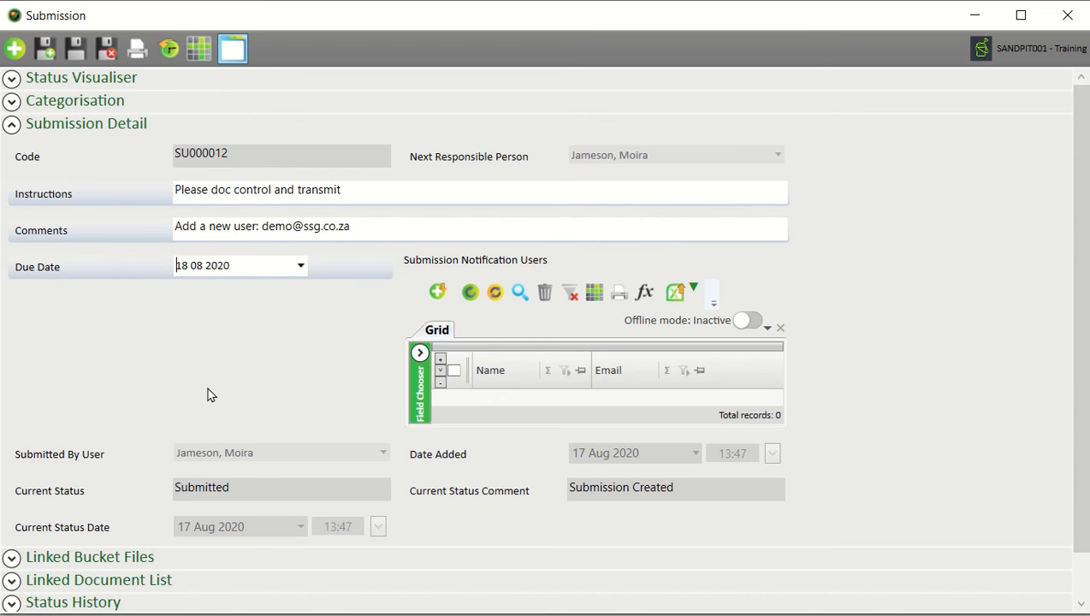
{"action": "scroll", "coordinate": [300, 334], "scroll_direction": "down", "scroll_amount": 1}
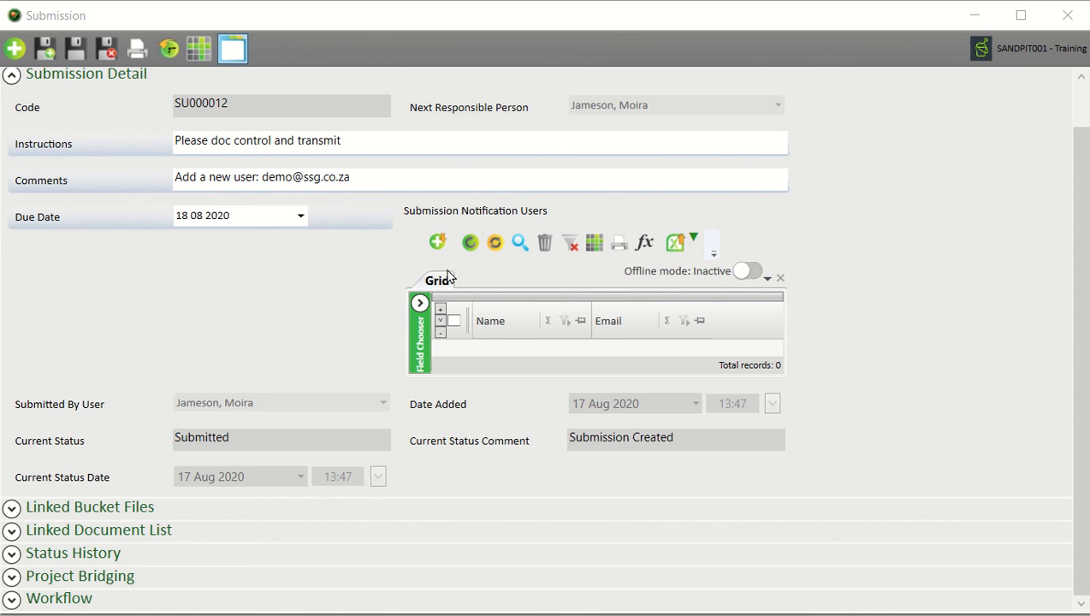
Add the last user in the list as a submission notification user
{"action": "left_click", "coordinate": [439, 244]}
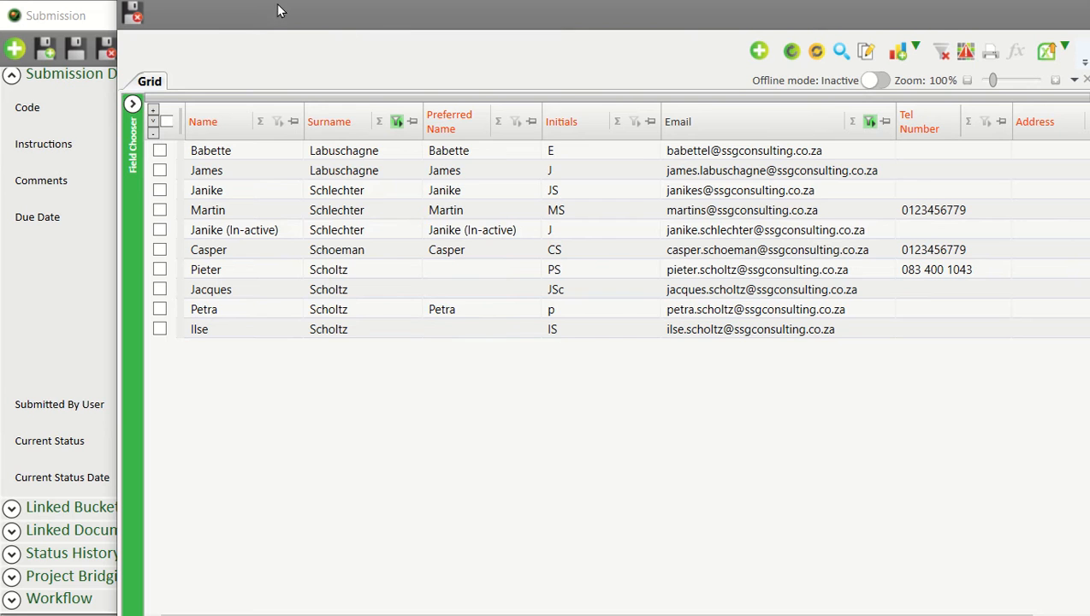
{"action": "left_click_drag", "start_coordinate": [276, 4], "coordinate": [214, 39]}
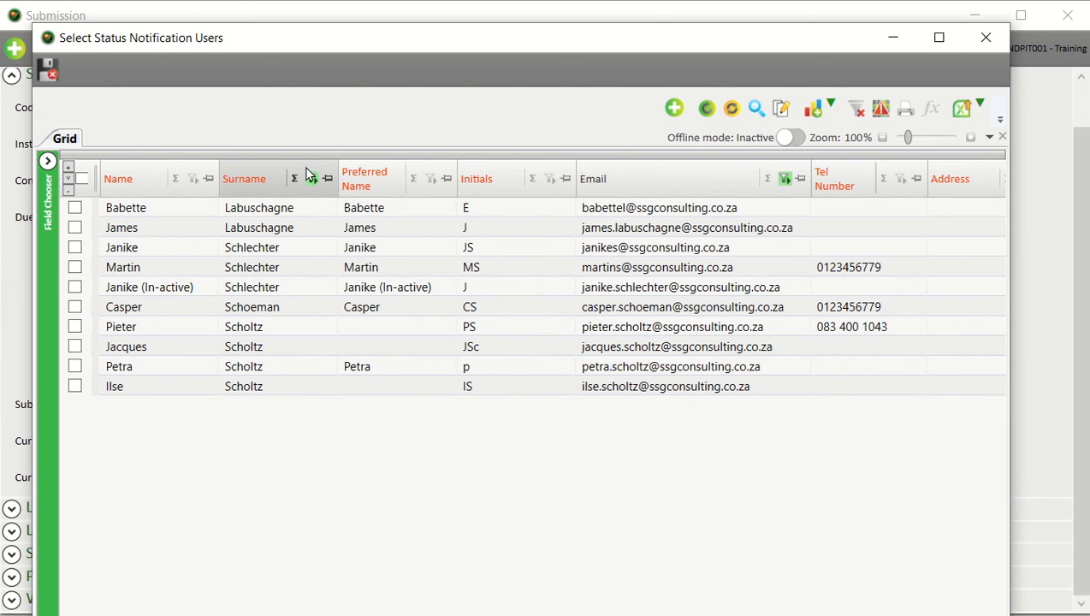
{"action": "left_click", "coordinate": [75, 390]}
{"action": "left_click", "coordinate": [75, 391]}
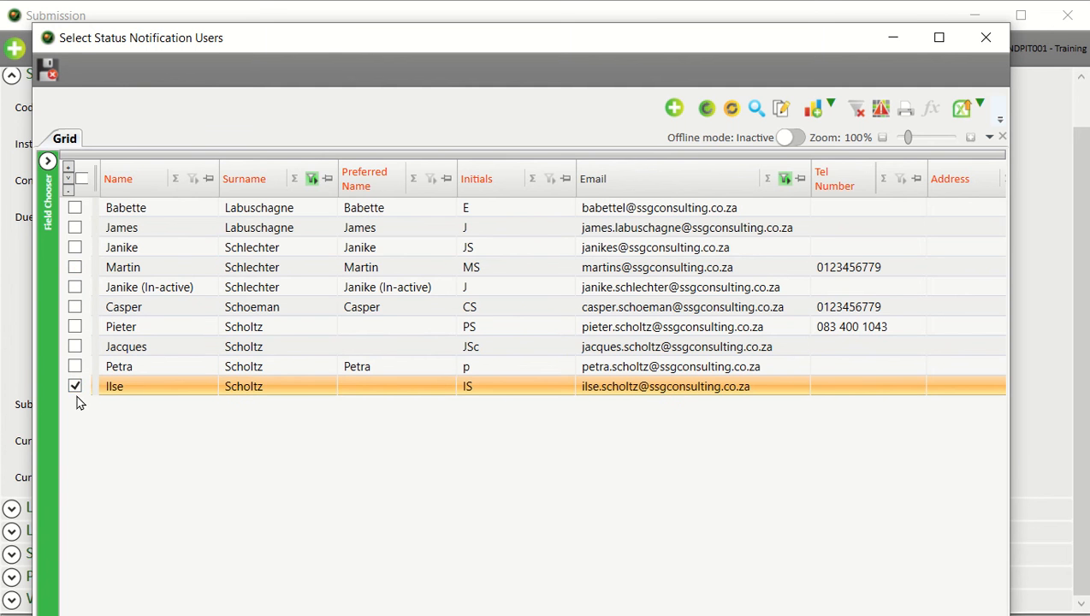
{"action": "left_click", "coordinate": [47, 72]}
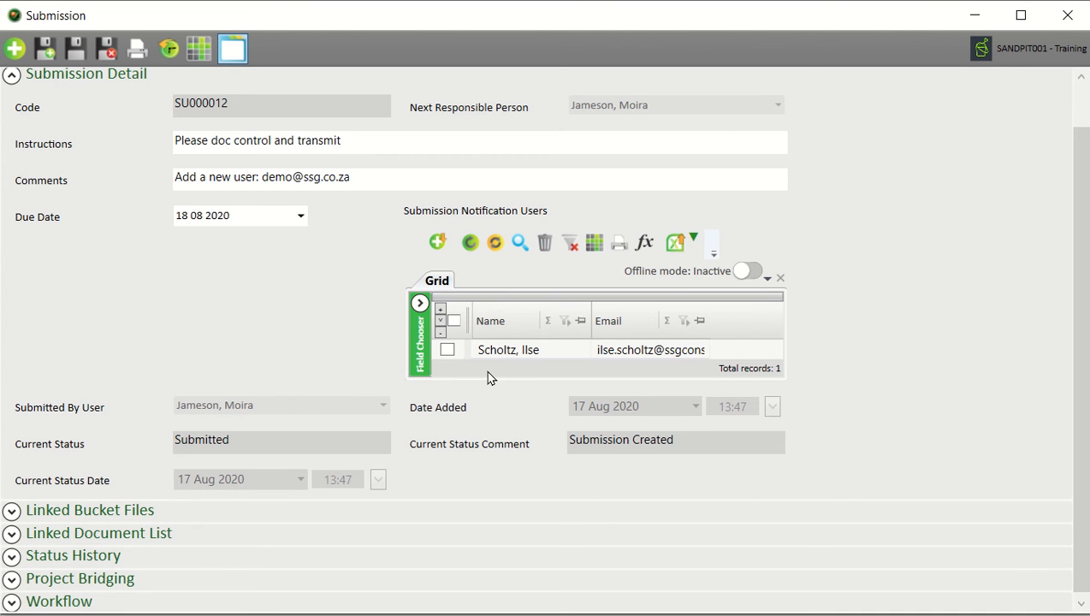
Add the user with surname jameson as a second notification user
{"action": "left_click", "coordinate": [437, 243]}
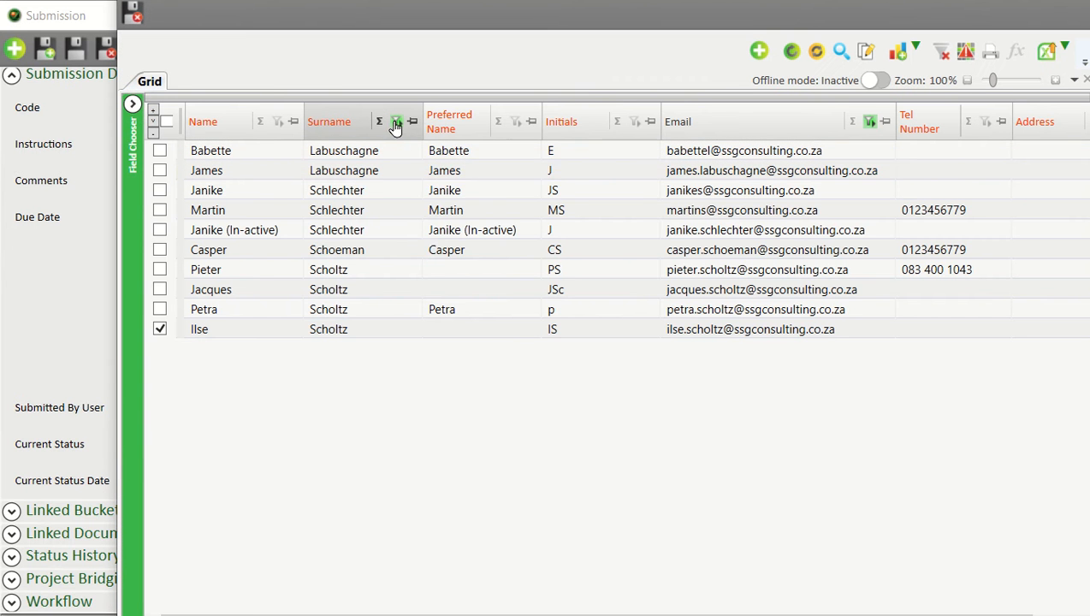
{"action": "left_click", "coordinate": [396, 121]}
{"action": "type", "text": "jameson"}
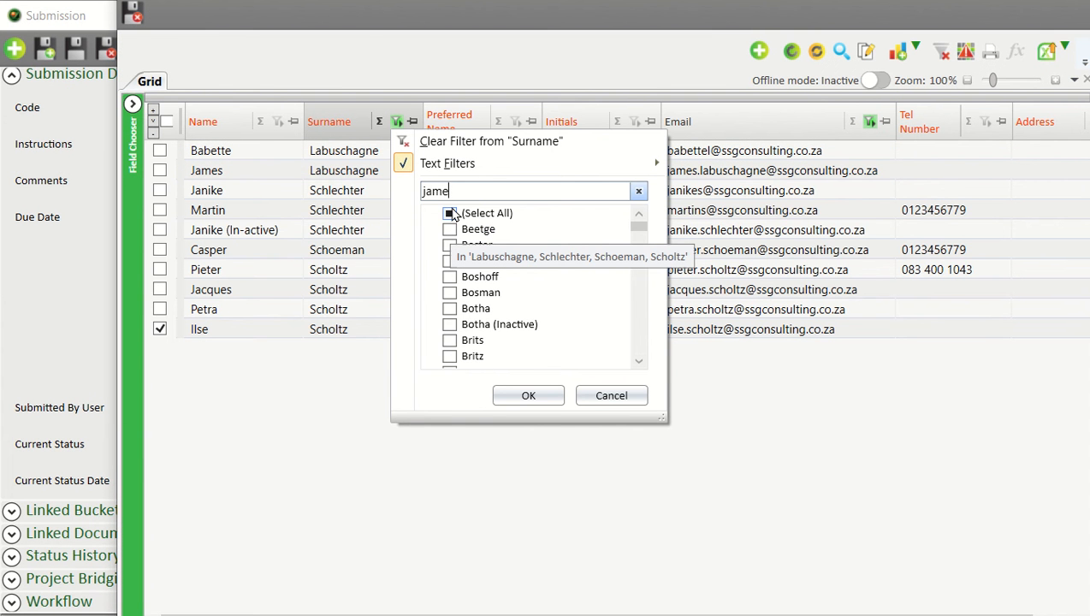
{"action": "left_click", "coordinate": [541, 396]}
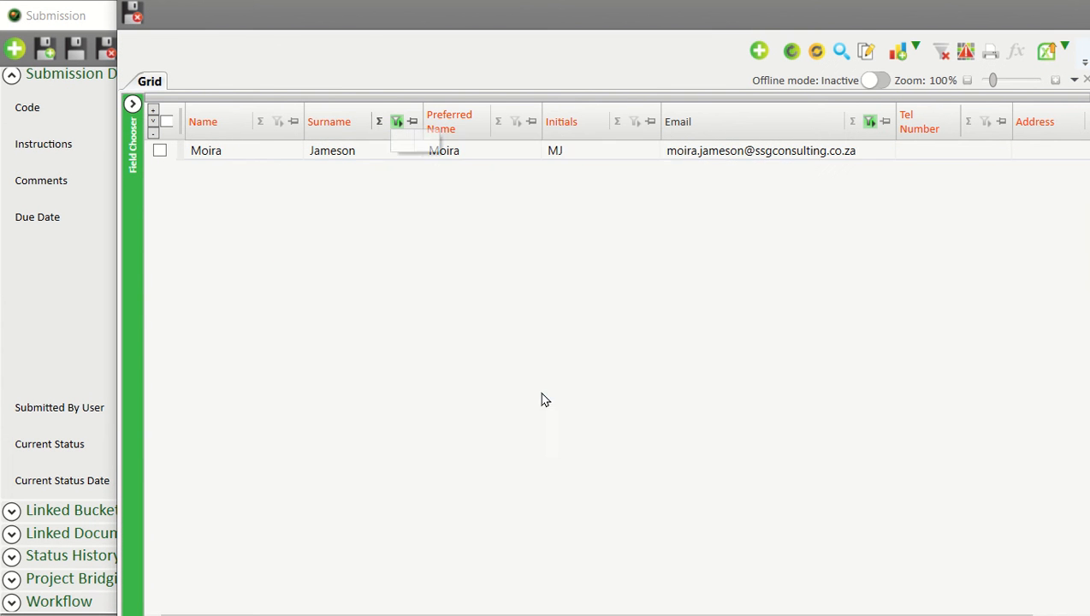
{"action": "left_click", "coordinate": [159, 148]}
{"action": "left_click", "coordinate": [139, 16]}
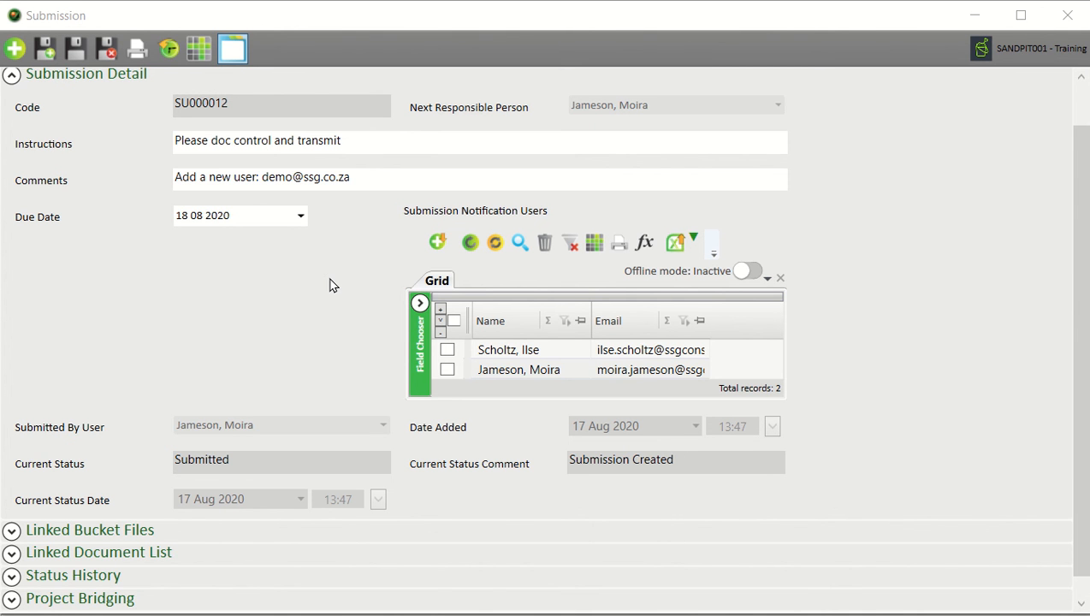
Show Linked Bucket Files, widen File Name and remove the External Document Number column
{"action": "left_click", "coordinate": [21, 76]}
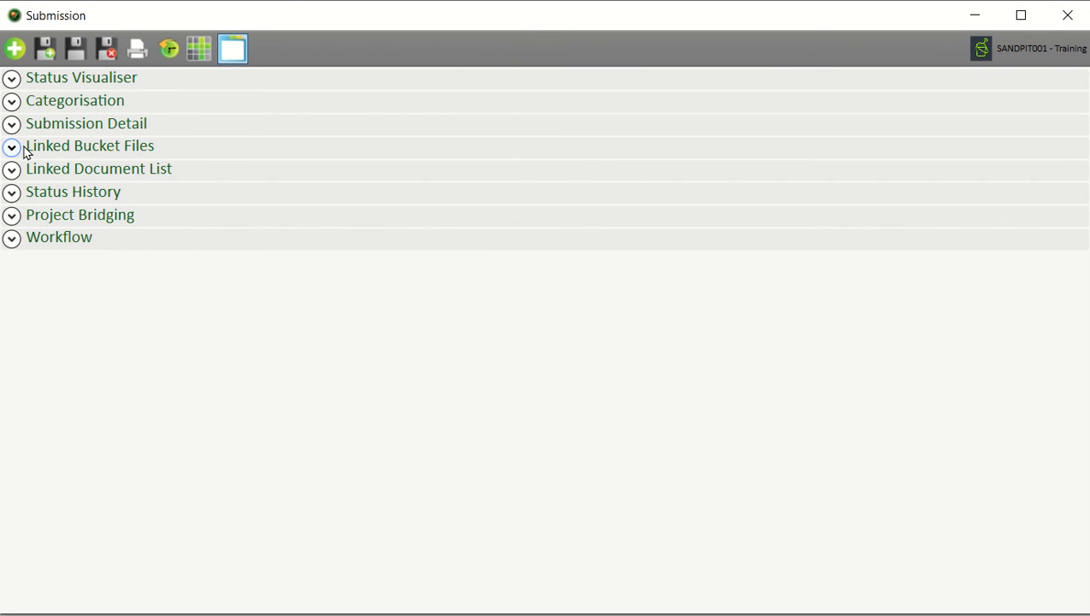
{"action": "left_click", "coordinate": [12, 147]}
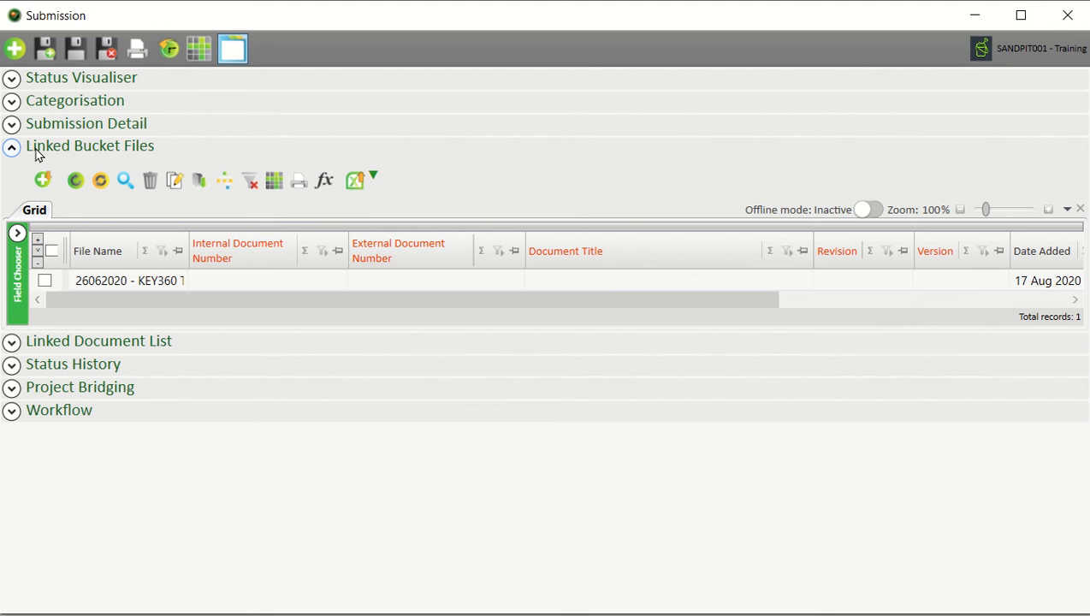
{"action": "left_click_drag", "start_coordinate": [190, 241], "coordinate": [463, 256]}
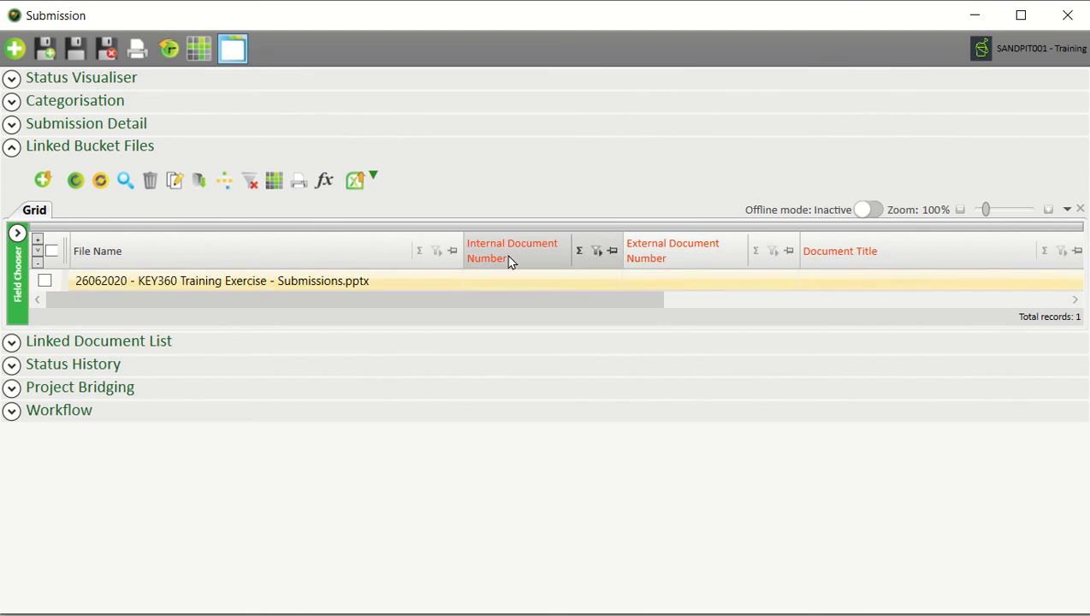
{"action": "left_click_drag", "start_coordinate": [661, 251], "coordinate": [640, 149]}
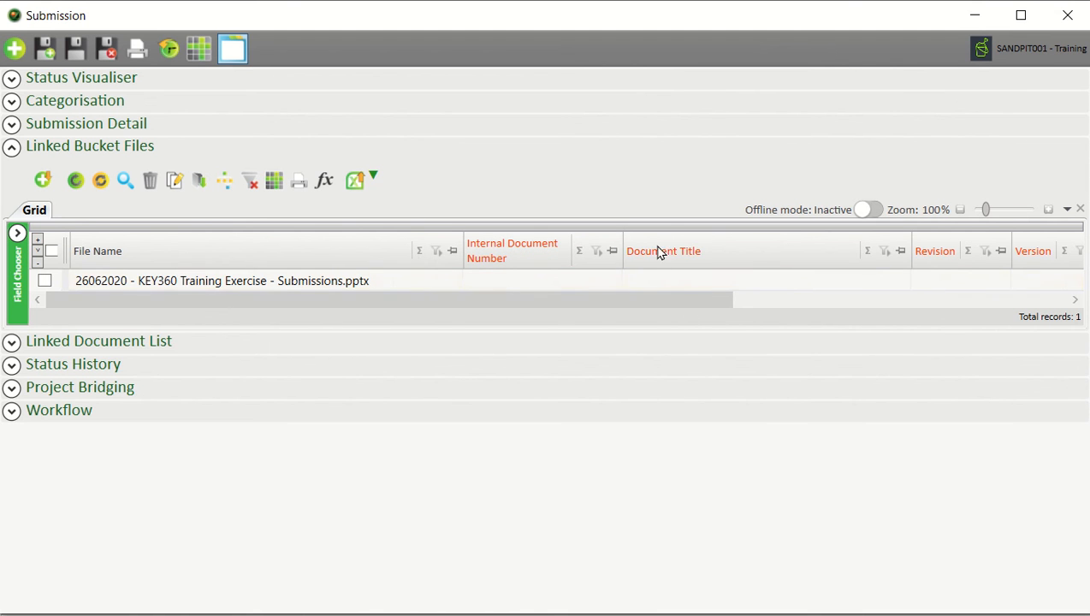
{"action": "left_click_drag", "start_coordinate": [689, 302], "coordinate": [733, 309]}
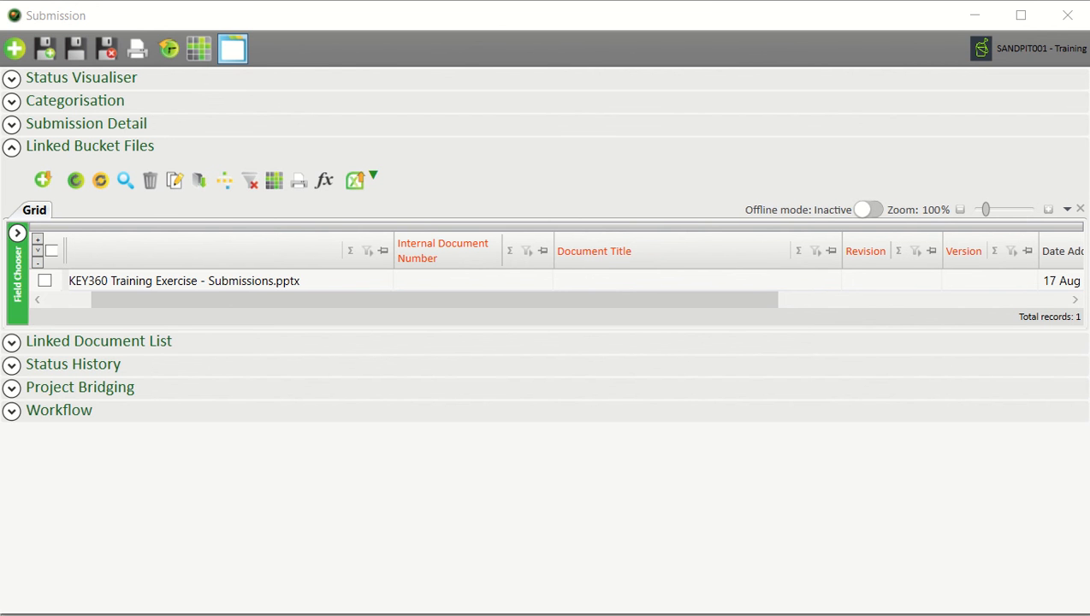
Give the linked file internal number SSG-0000-TRE-0001 and title 'Training Exercise – Submission Process'
{"action": "left_click", "coordinate": [462, 277]}
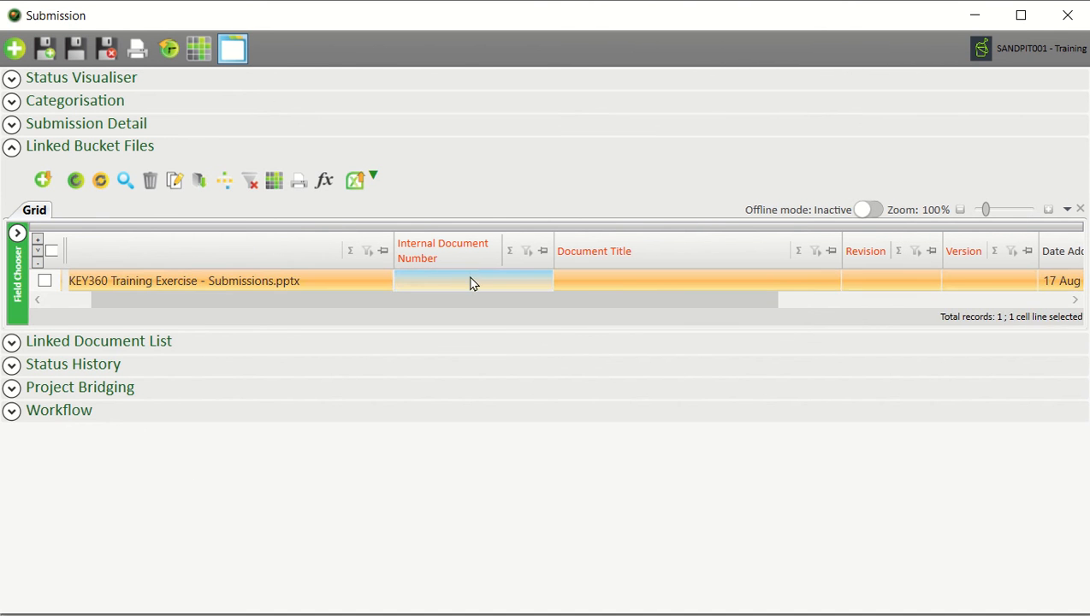
{"action": "key", "text": "ctrl+v"}
{"action": "left_click", "coordinate": [575, 302]}
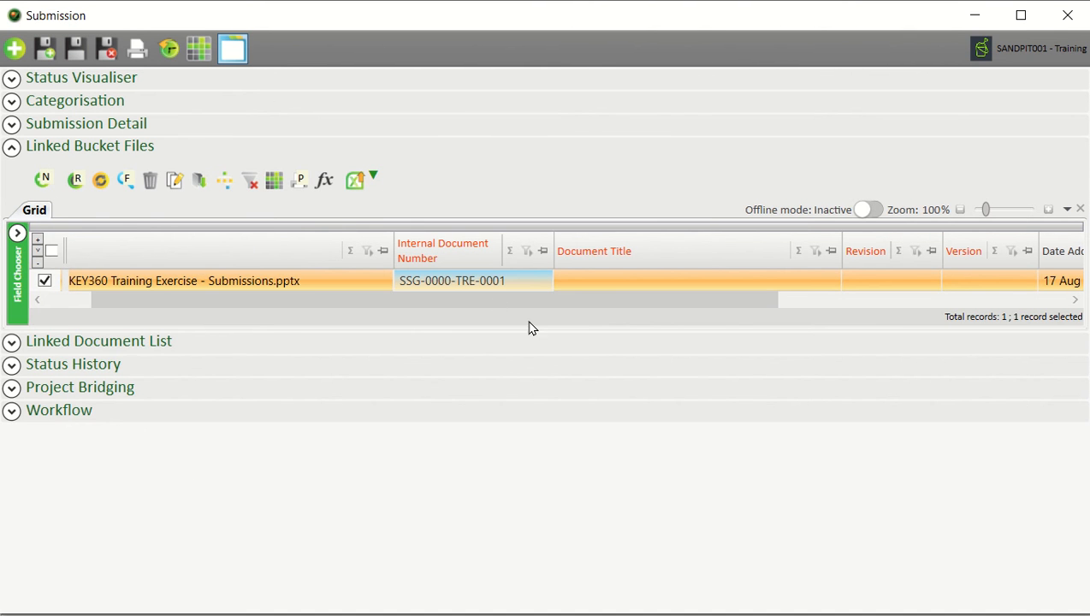
{"action": "left_click_drag", "start_coordinate": [475, 306], "coordinate": [618, 319]}
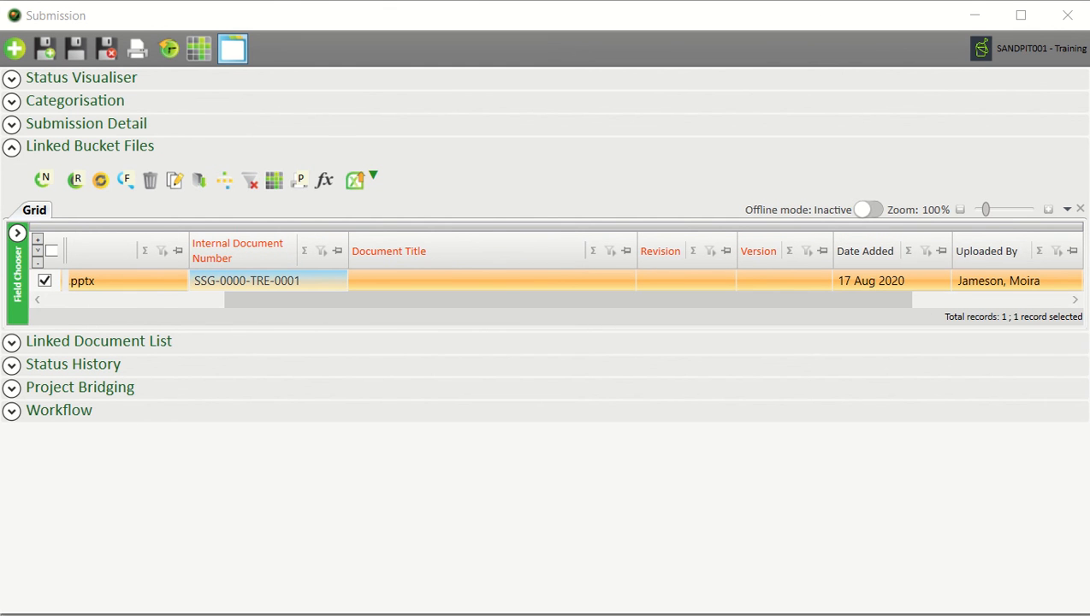
{"action": "left_click", "coordinate": [412, 282]}
{"action": "key", "text": "ctrl+v"}
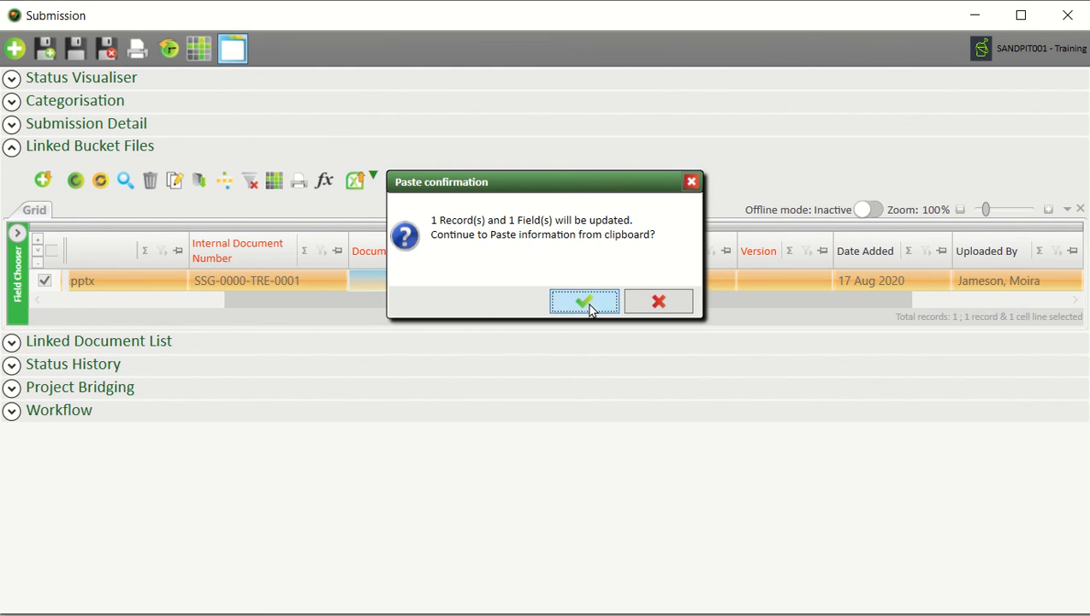
{"action": "left_click", "coordinate": [586, 302]}
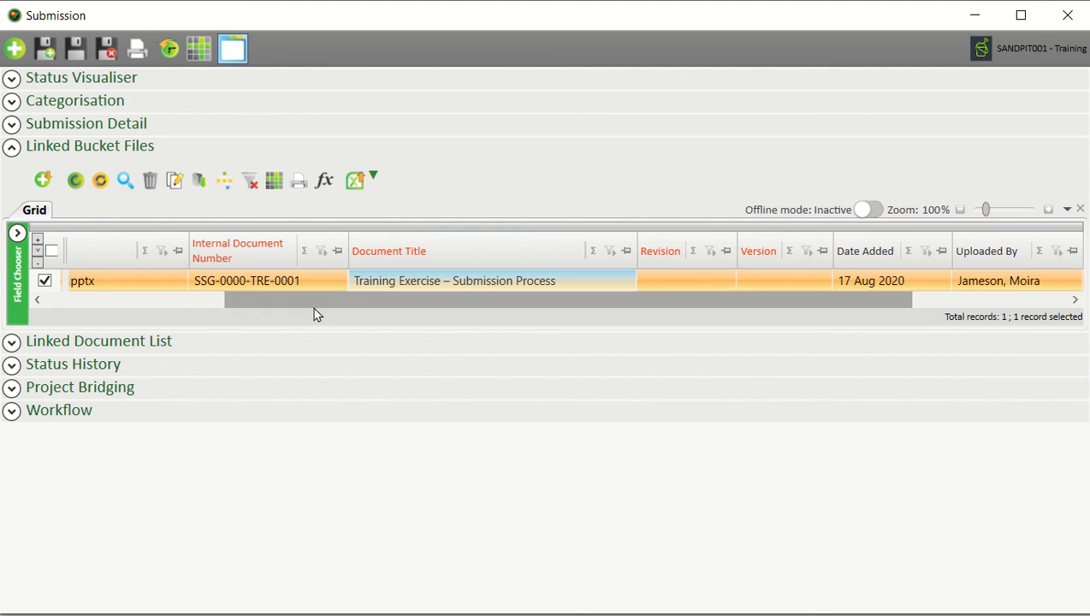
Set the linked file's Revision to 0A and Version to 01
{"action": "left_click", "coordinate": [652, 283]}
{"action": "type", "text": "0"}
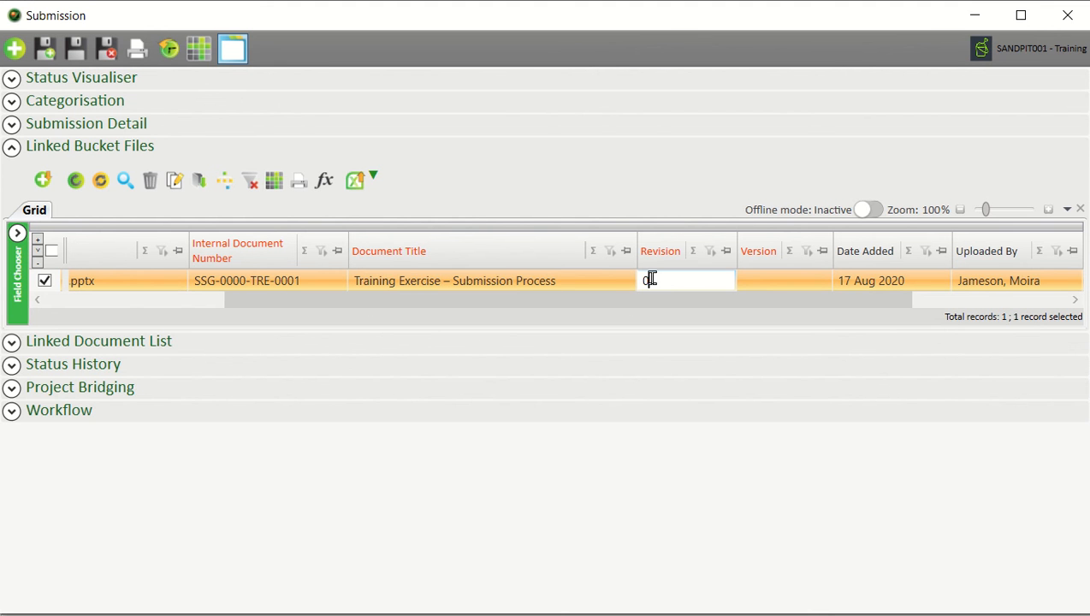
{"action": "type", "text": "1"}
{"action": "type", "text": "A"}
{"action": "left_click", "coordinate": [776, 282]}
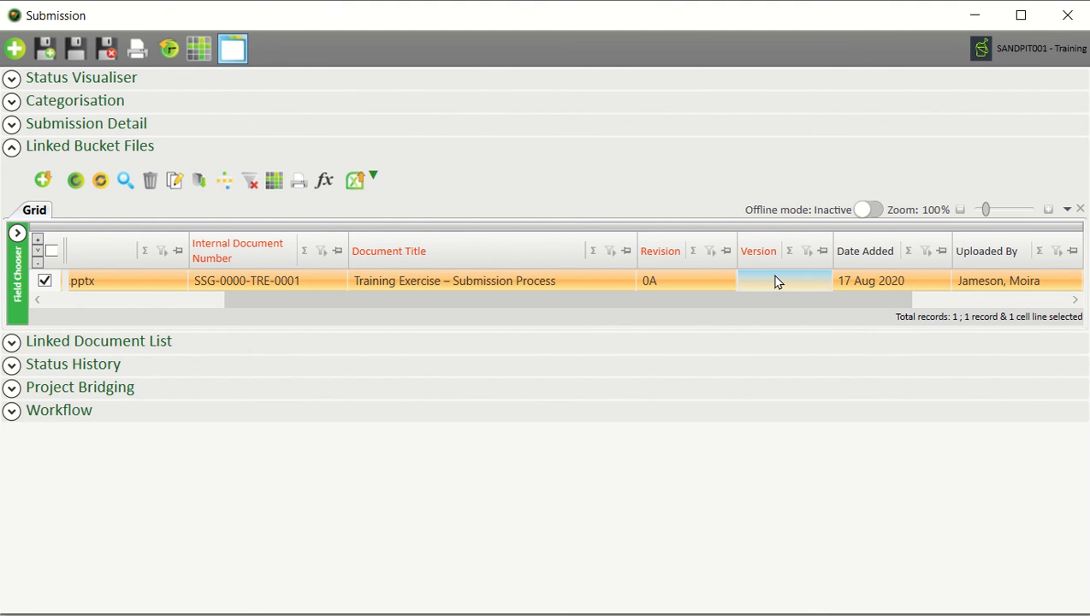
{"action": "type", "text": "01"}
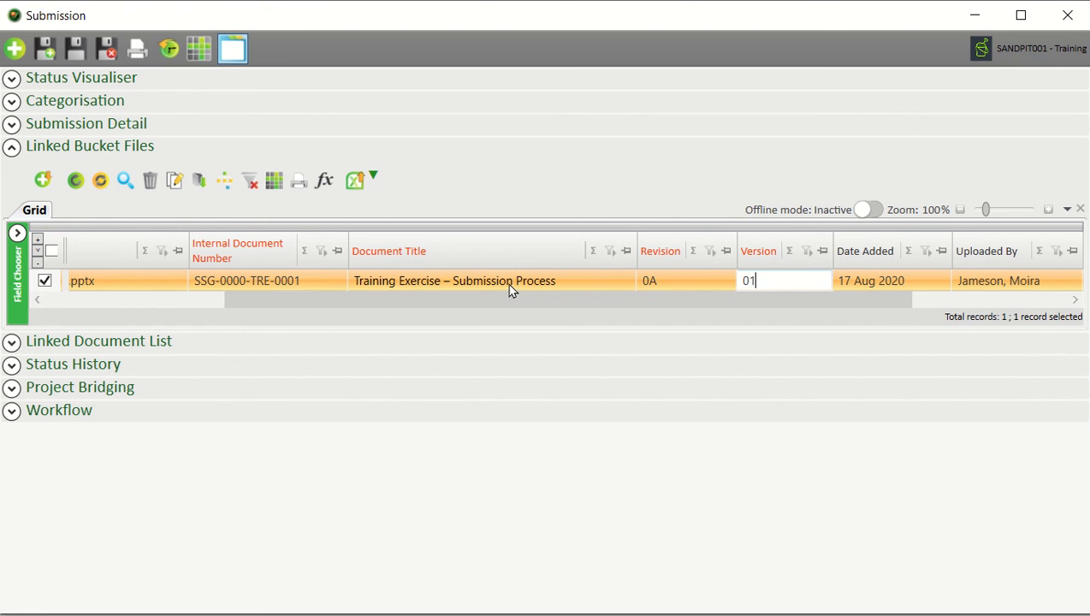
{"action": "left_click", "coordinate": [509, 287]}
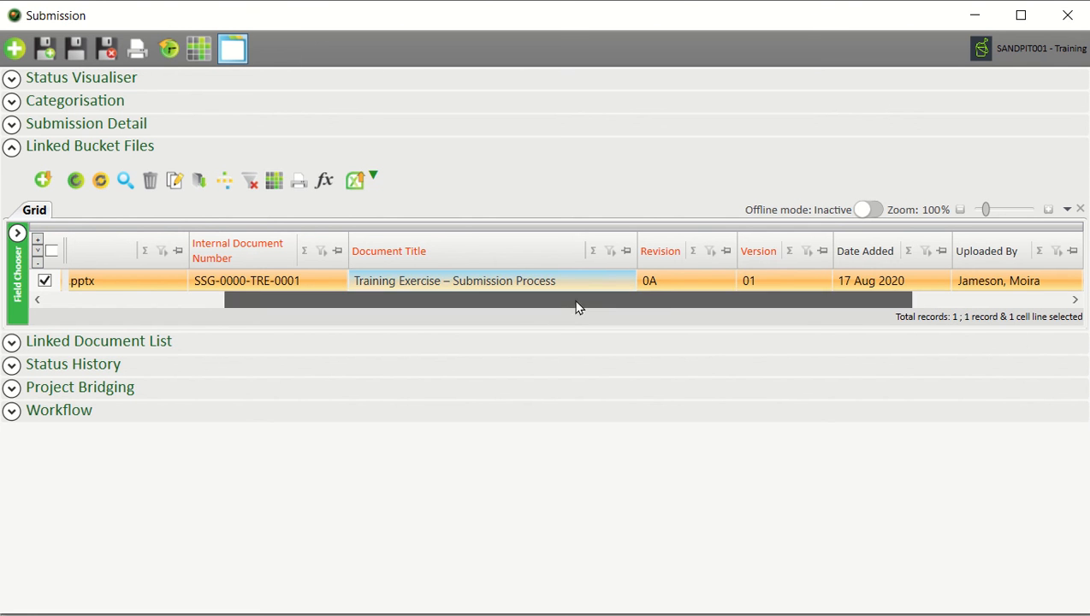
{"action": "left_click_drag", "start_coordinate": [576, 301], "coordinate": [344, 360]}
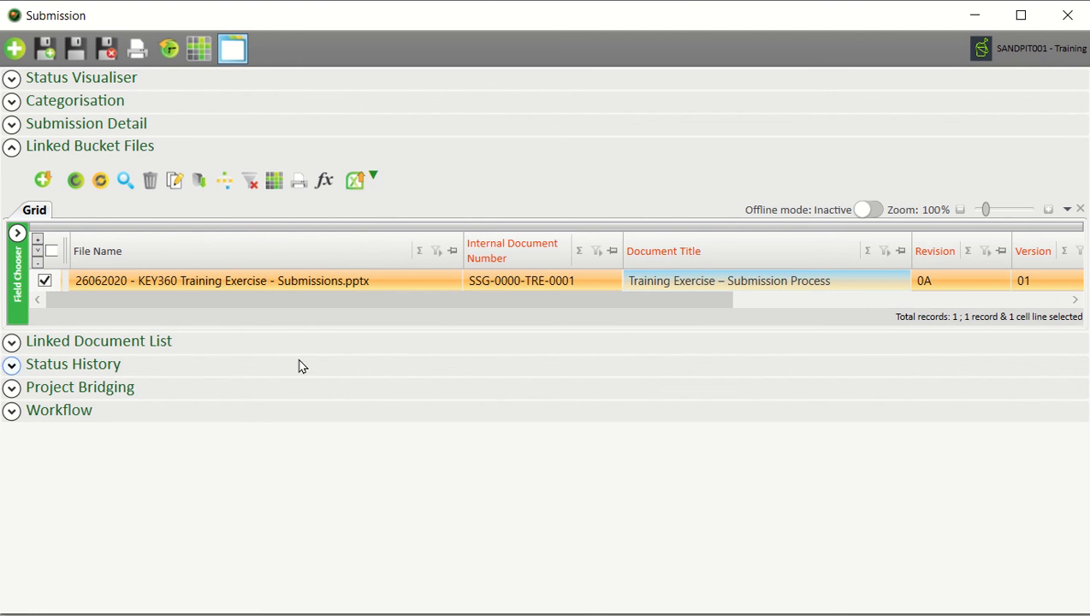
{"action": "left_click", "coordinate": [89, 148]}
{"action": "left_click", "coordinate": [122, 167]}
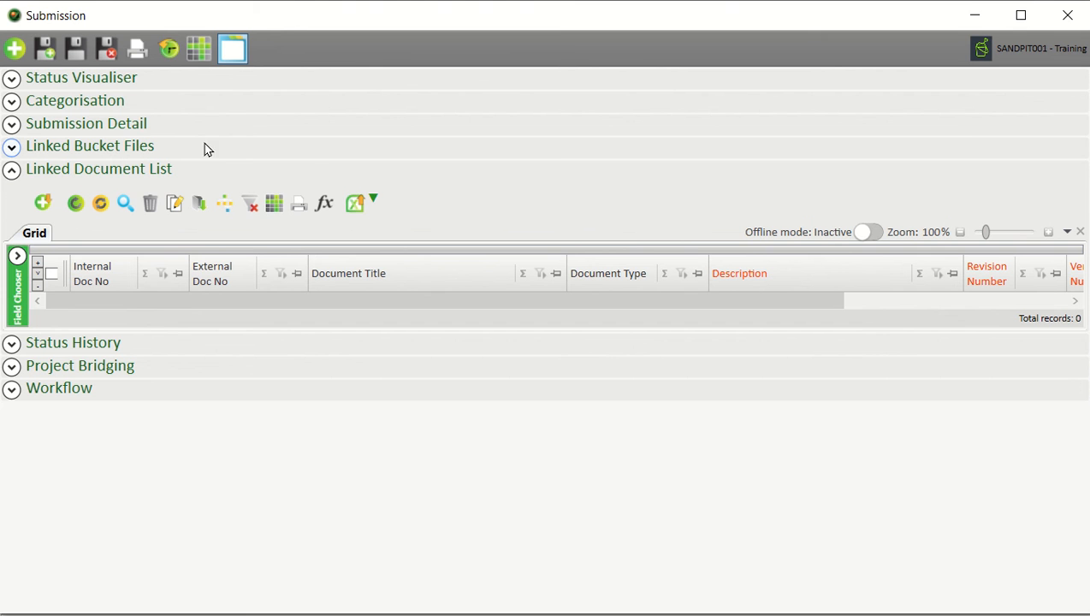
{"action": "left_click", "coordinate": [42, 200]}
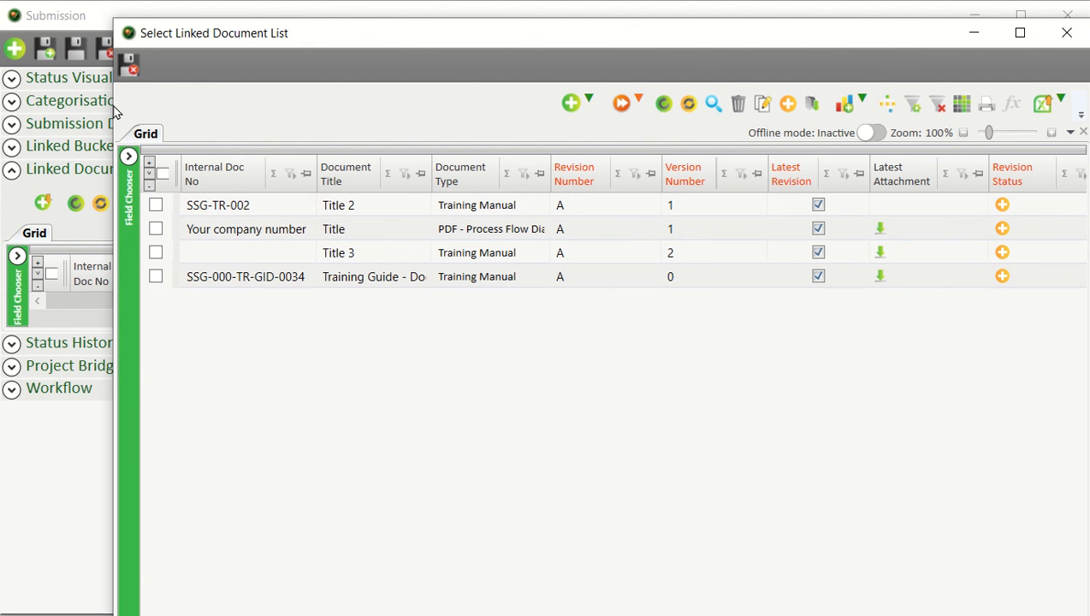
{"action": "left_click", "coordinate": [1067, 32]}
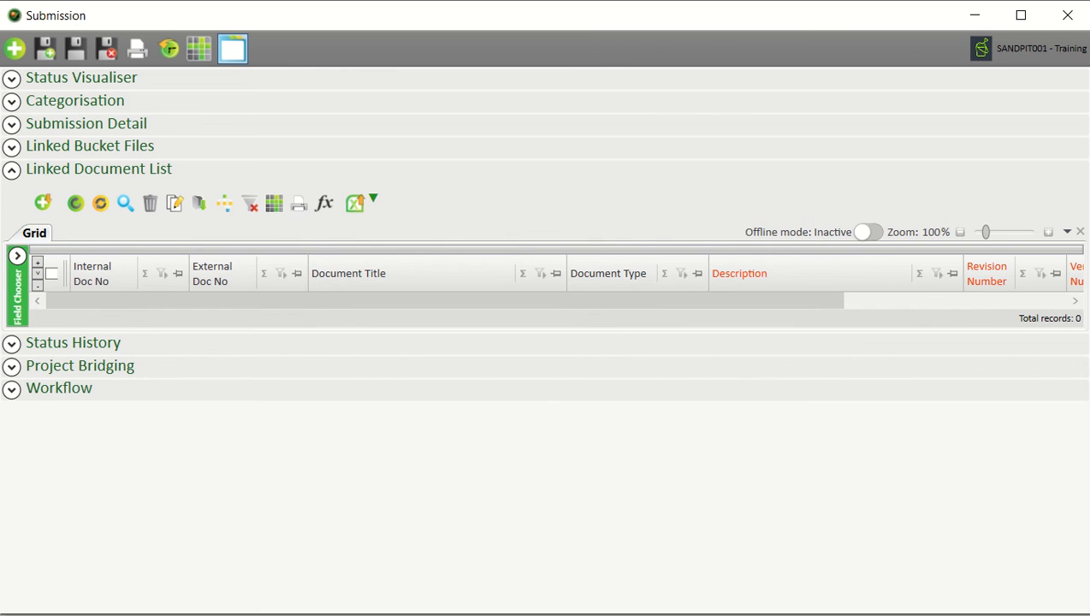
{"action": "left_click", "coordinate": [12, 170]}
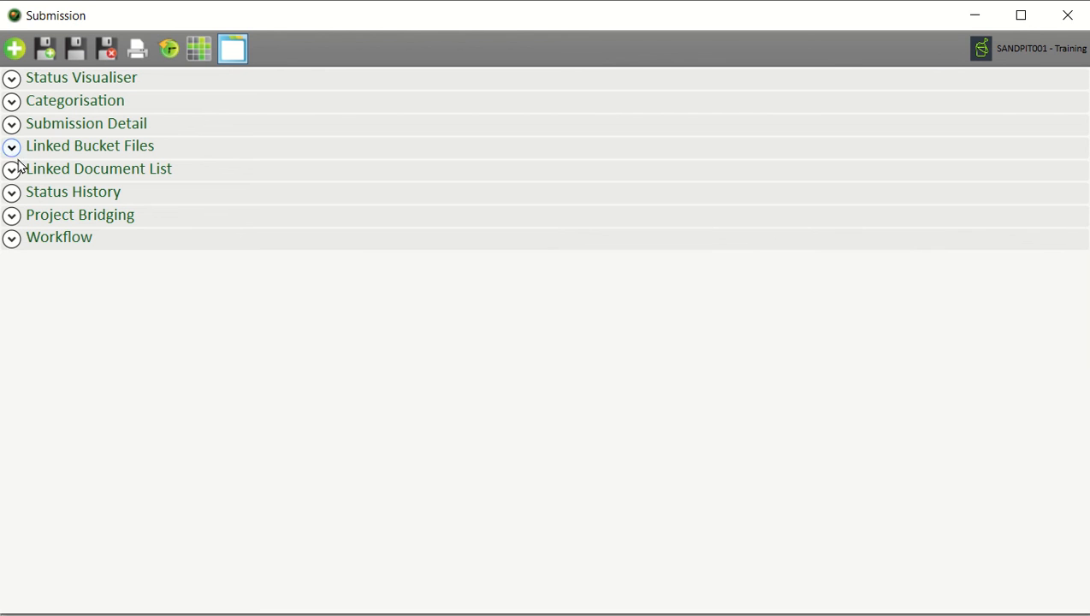
Add a Submitted Status History entry that assigns a different next responsible person
{"action": "left_click", "coordinate": [42, 197]}
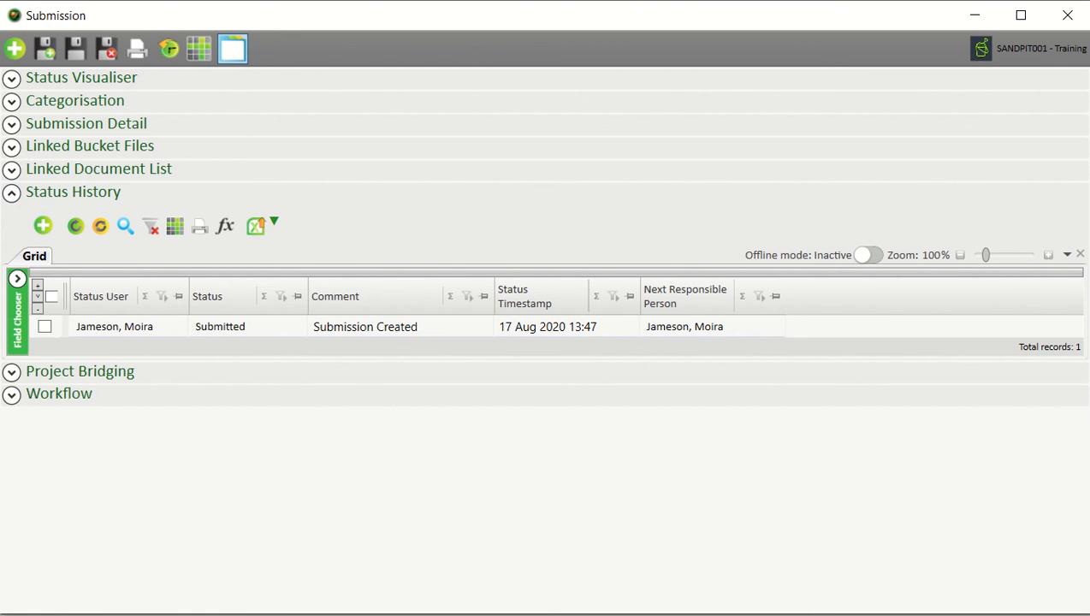
{"action": "left_click", "coordinate": [44, 226]}
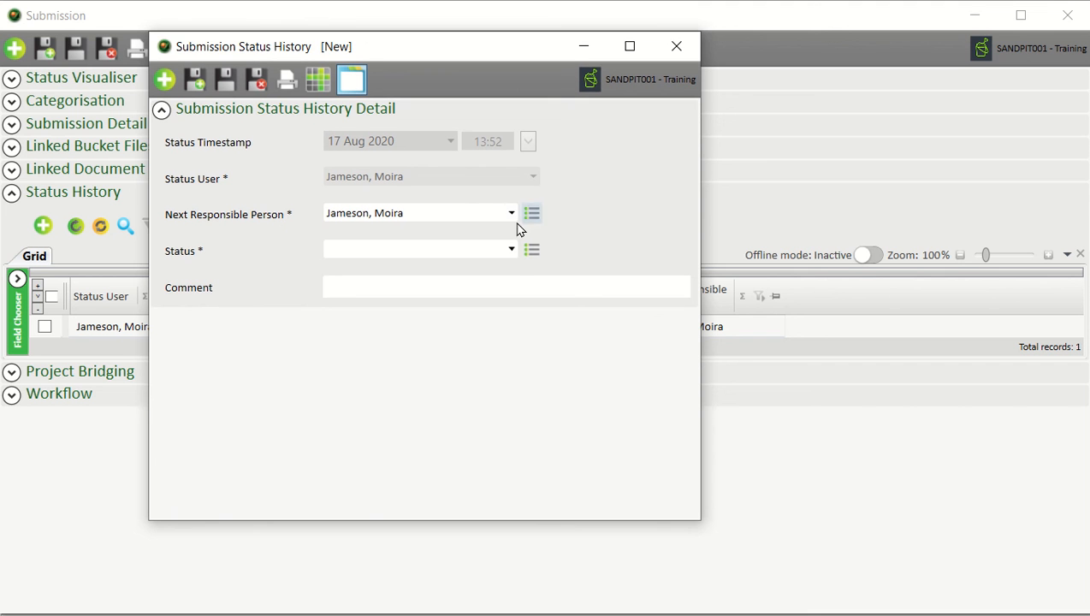
{"action": "left_click", "coordinate": [513, 248]}
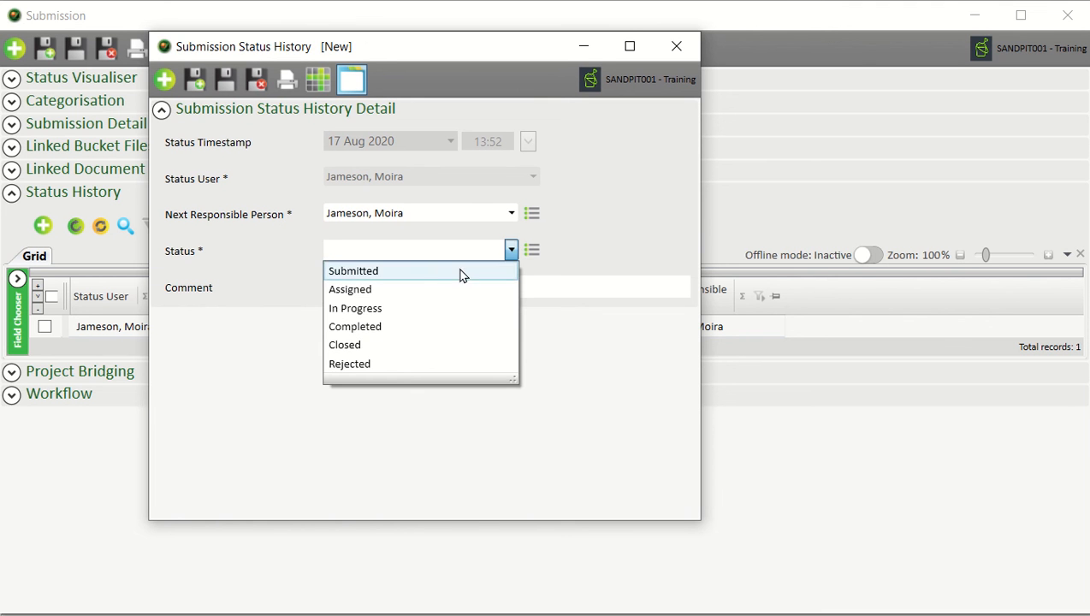
{"action": "left_click", "coordinate": [433, 270]}
{"action": "left_click", "coordinate": [510, 213]}
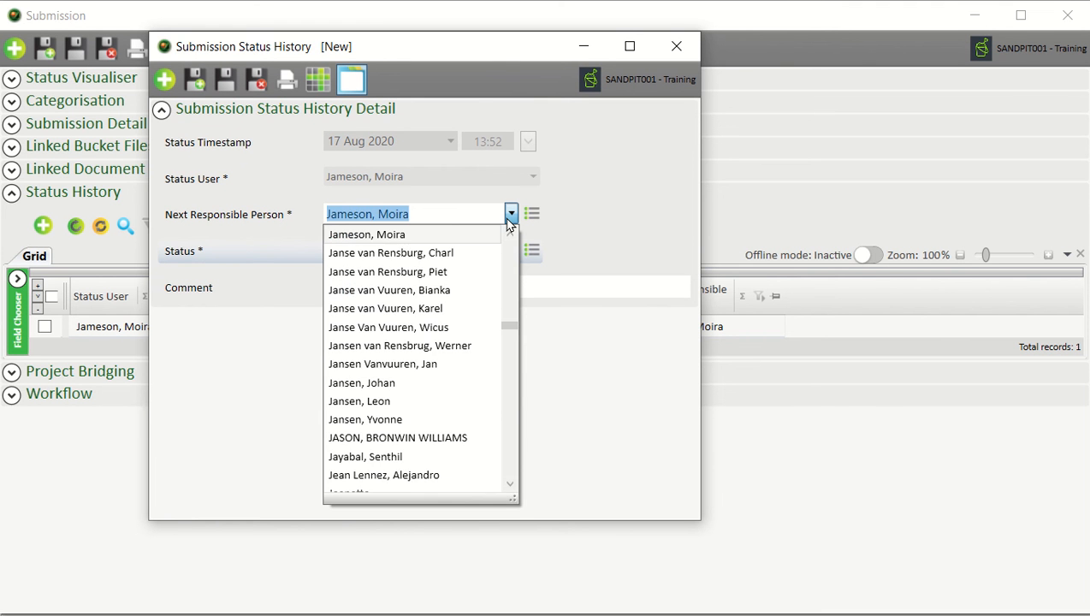
{"action": "type", "text": "Sch"}
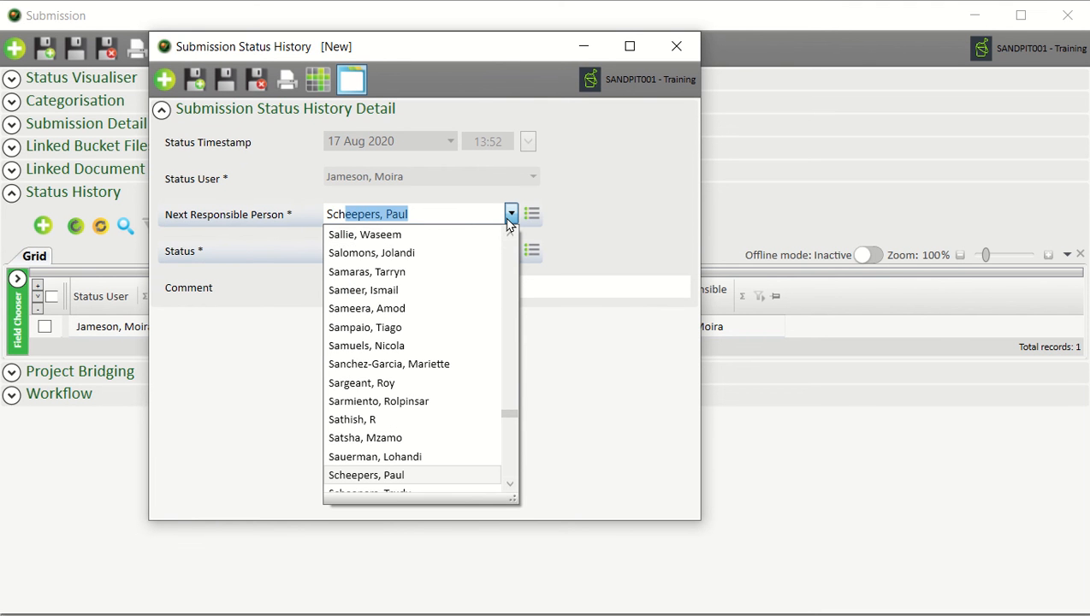
{"action": "type", "text": "ol"}
{"action": "key", "text": "Return"}
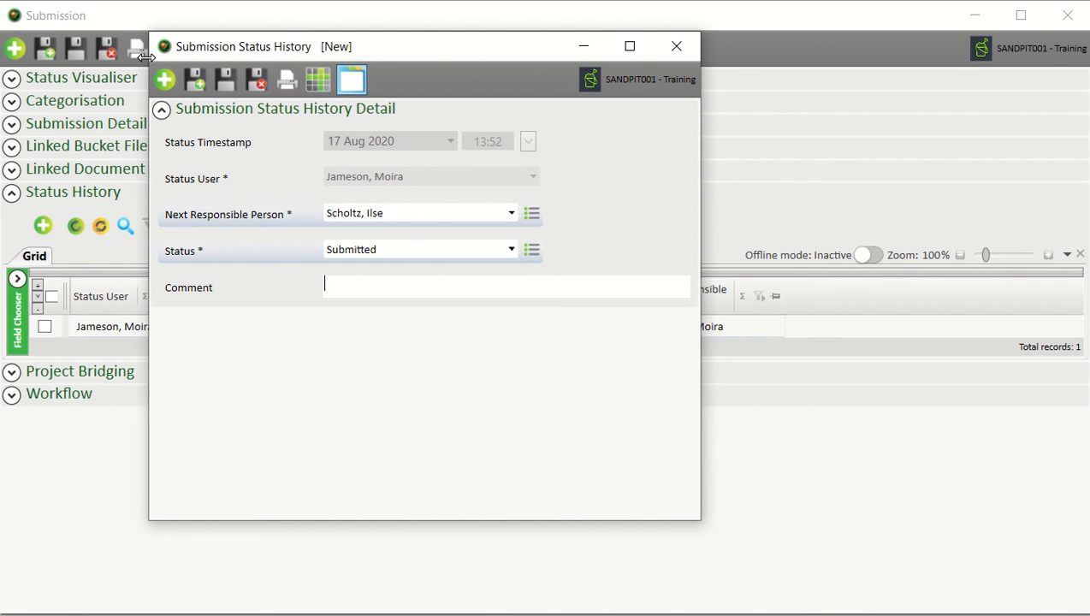
{"action": "left_click", "coordinate": [255, 81]}
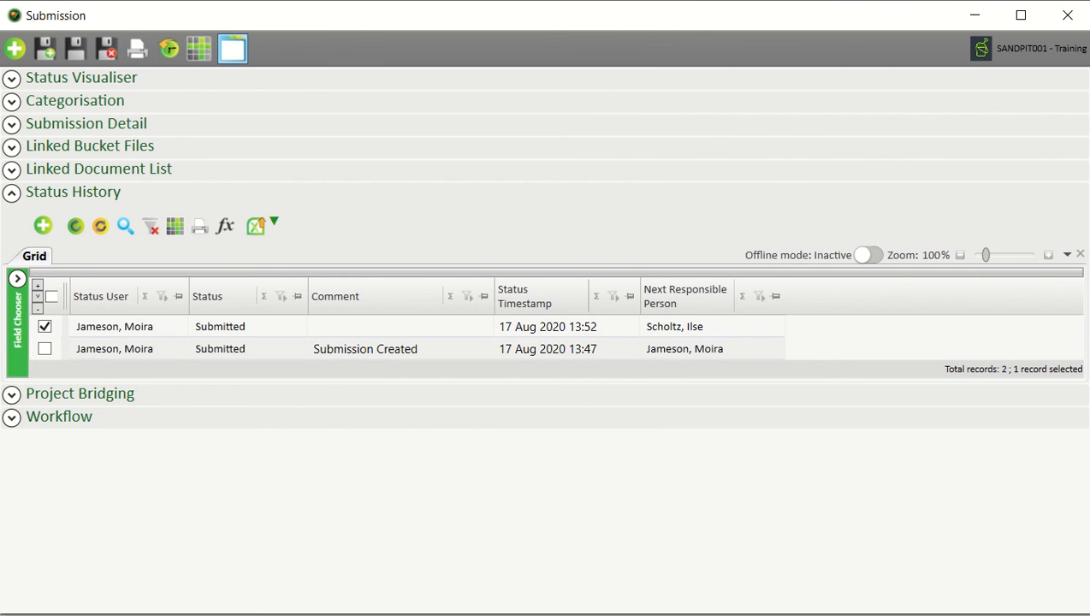
Review SU000012's Submission Detail and linked file sections, then save and close it
{"action": "left_click", "coordinate": [65, 171]}
{"action": "left_click", "coordinate": [68, 146]}
{"action": "left_click", "coordinate": [83, 123]}
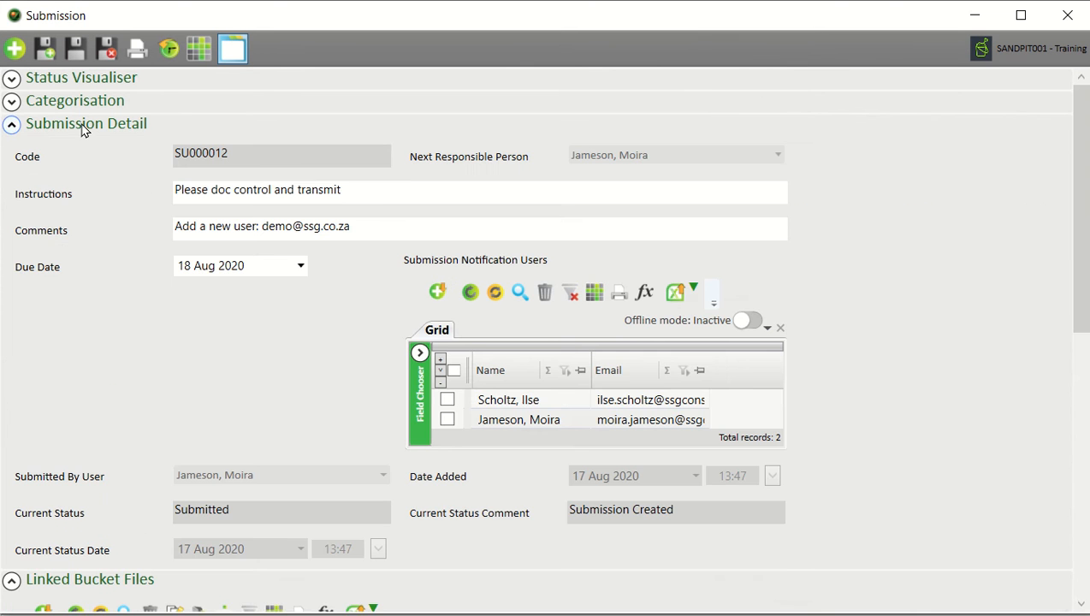
{"action": "scroll", "coordinate": [605, 225], "scroll_direction": "down", "scroll_amount": 3}
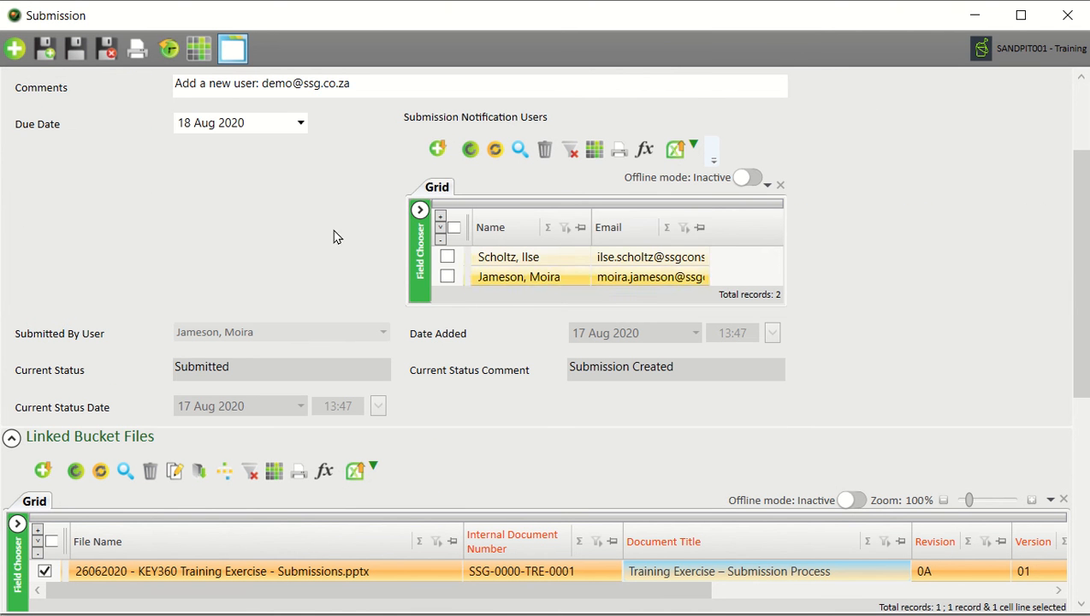
{"action": "scroll", "coordinate": [316, 368], "scroll_direction": "down", "scroll_amount": 5}
{"action": "scroll", "coordinate": [333, 345], "scroll_direction": "up", "scroll_amount": 2}
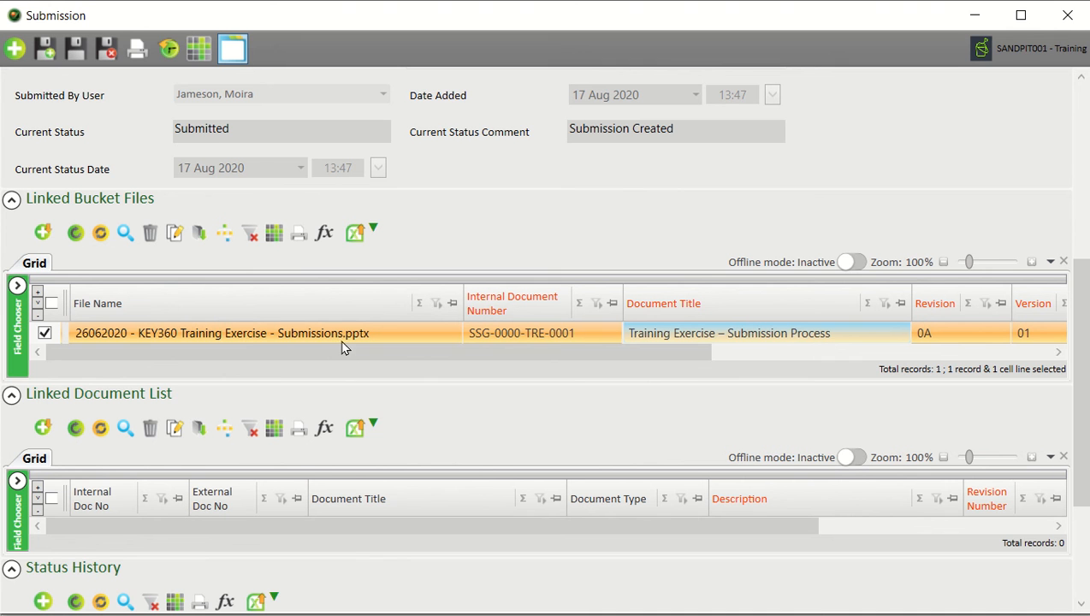
{"action": "left_click", "coordinate": [111, 48]}
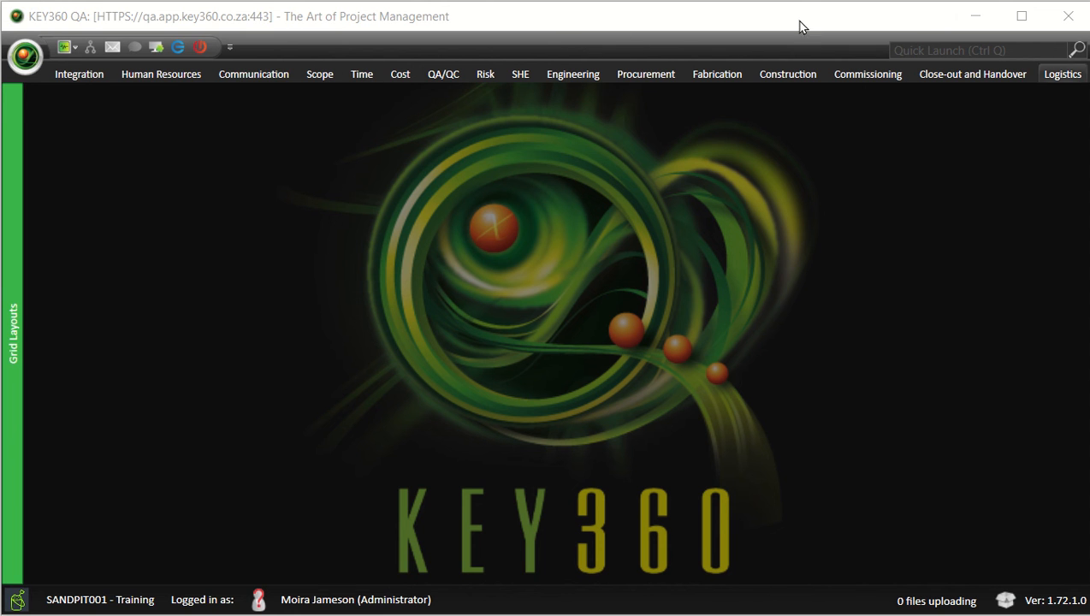
Open the Submissions register via Communication > Doc Control > Tools and select the new Submitted record
{"action": "left_click", "coordinate": [279, 80]}
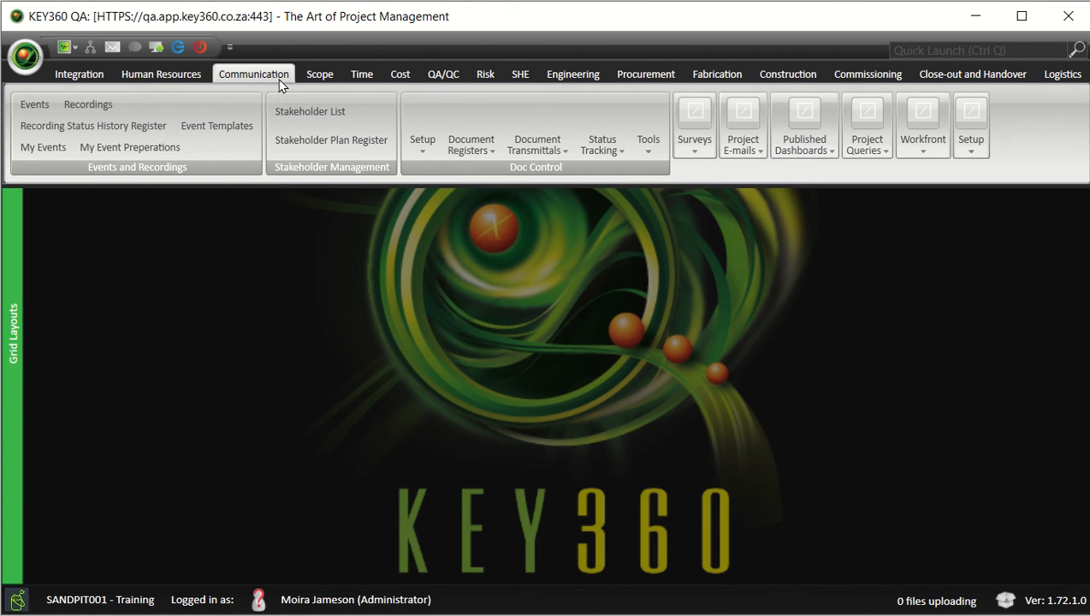
{"action": "left_click", "coordinate": [649, 147]}
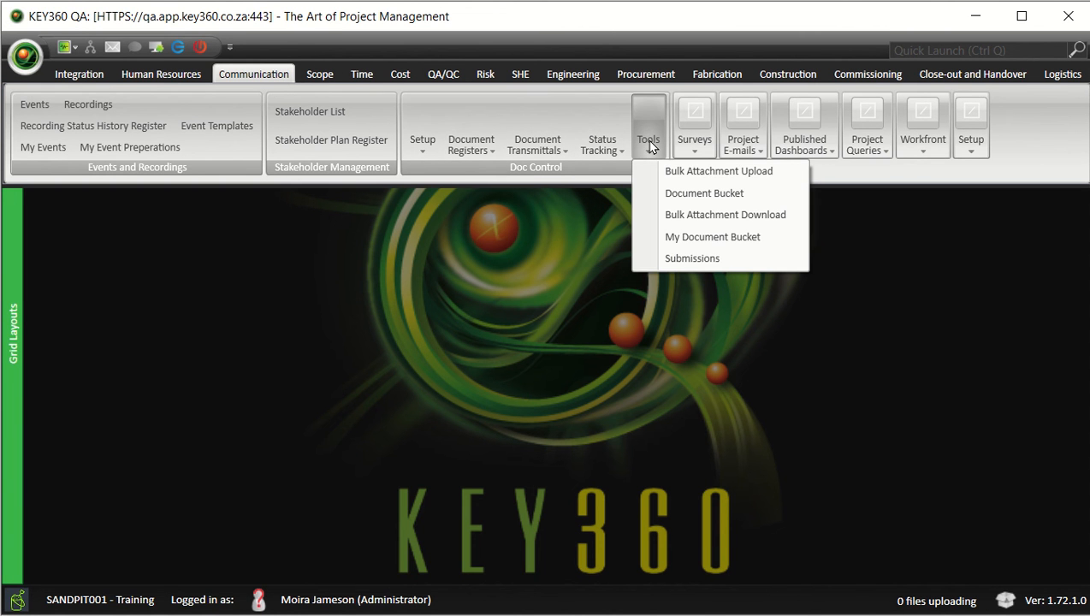
{"action": "left_click", "coordinate": [732, 262]}
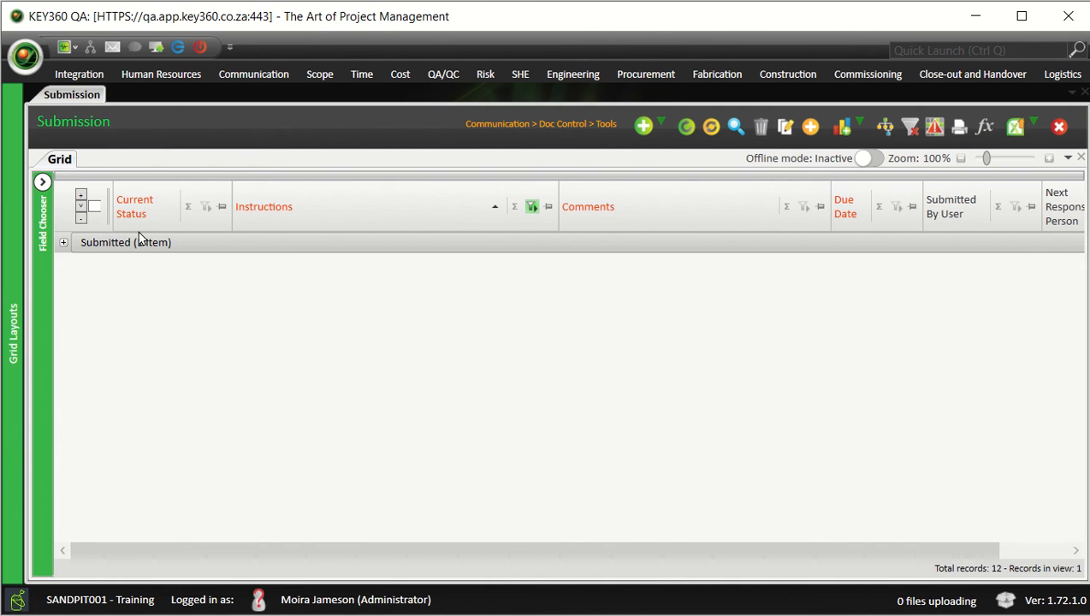
{"action": "left_click", "coordinate": [81, 195]}
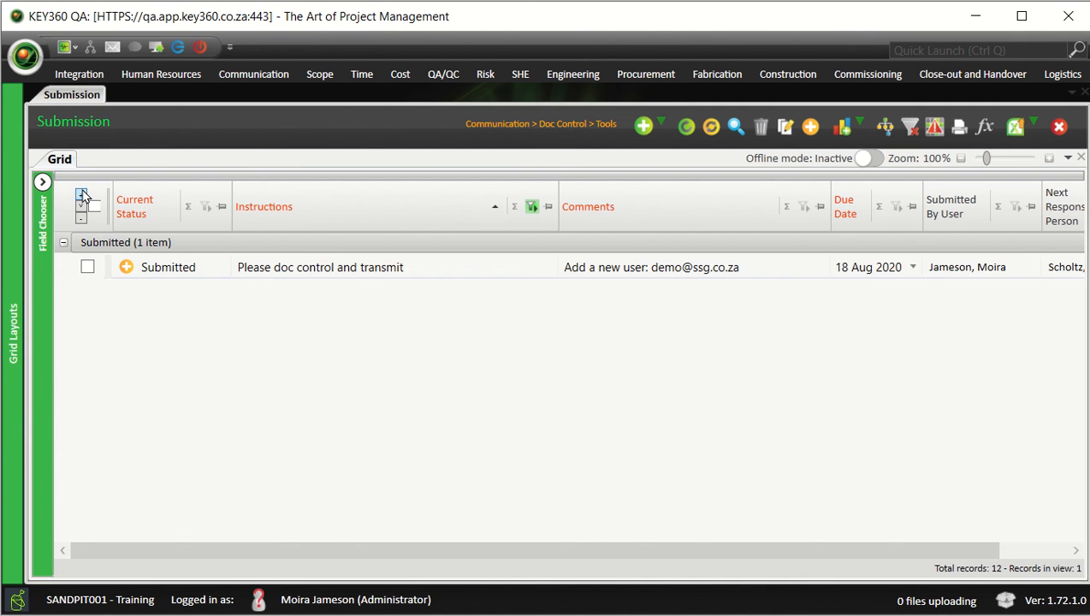
{"action": "left_click", "coordinate": [171, 268]}
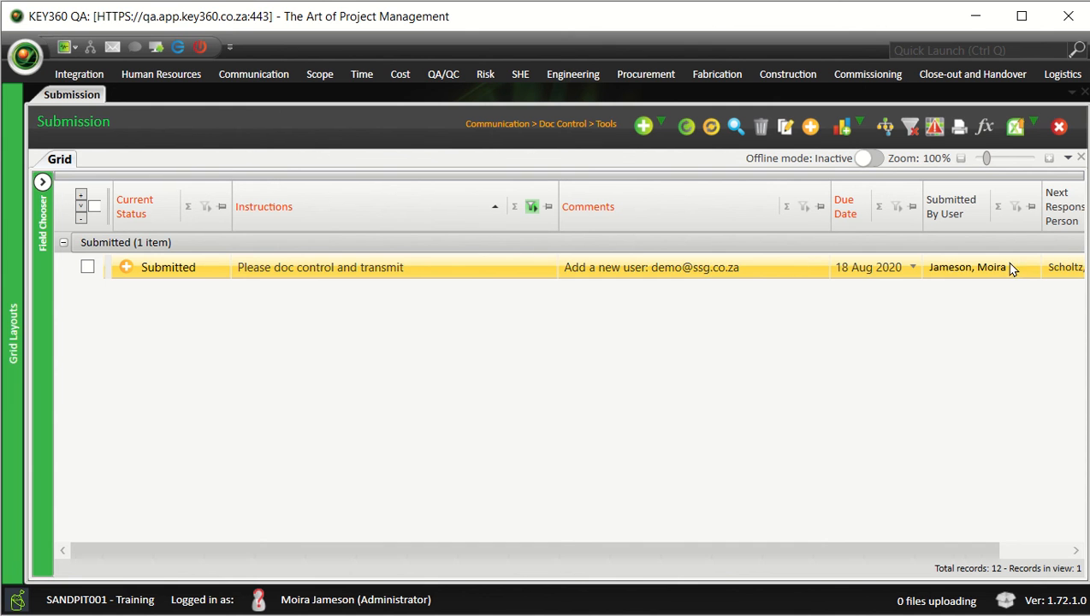